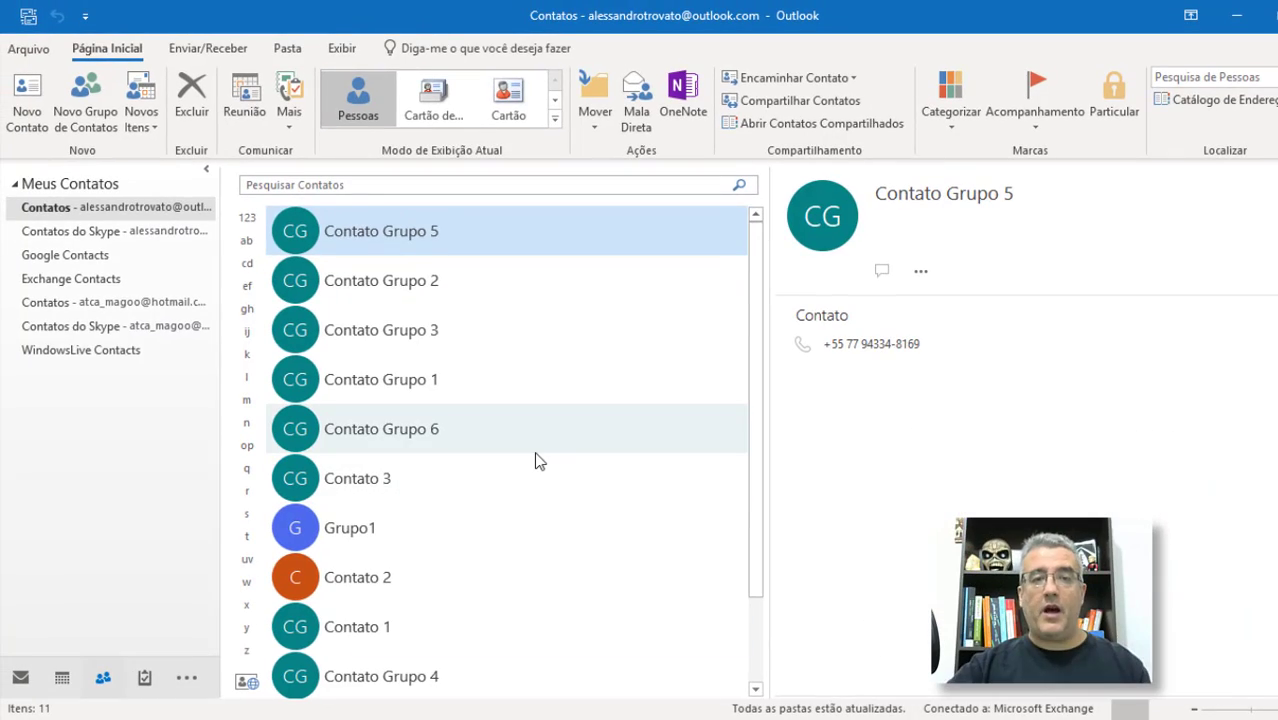
Step: Switch to Mail and back to People, ending in the main Contatos folder
click(71, 209)
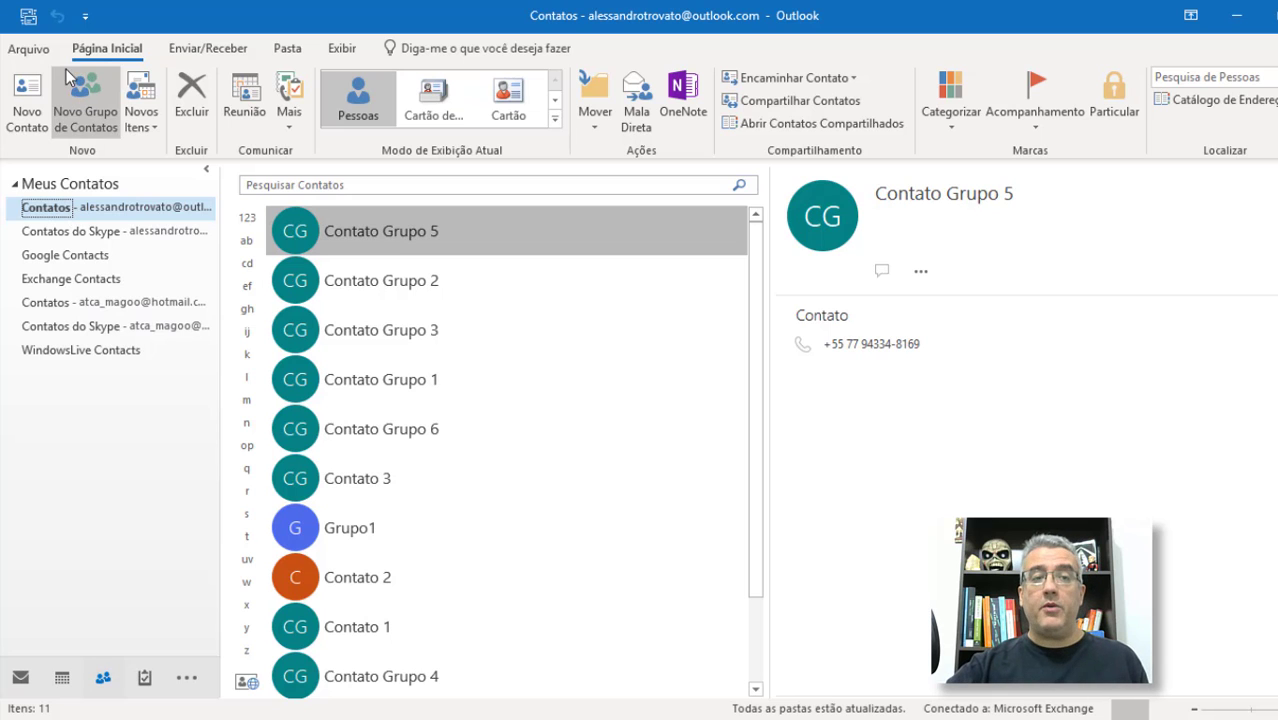
click(20, 680)
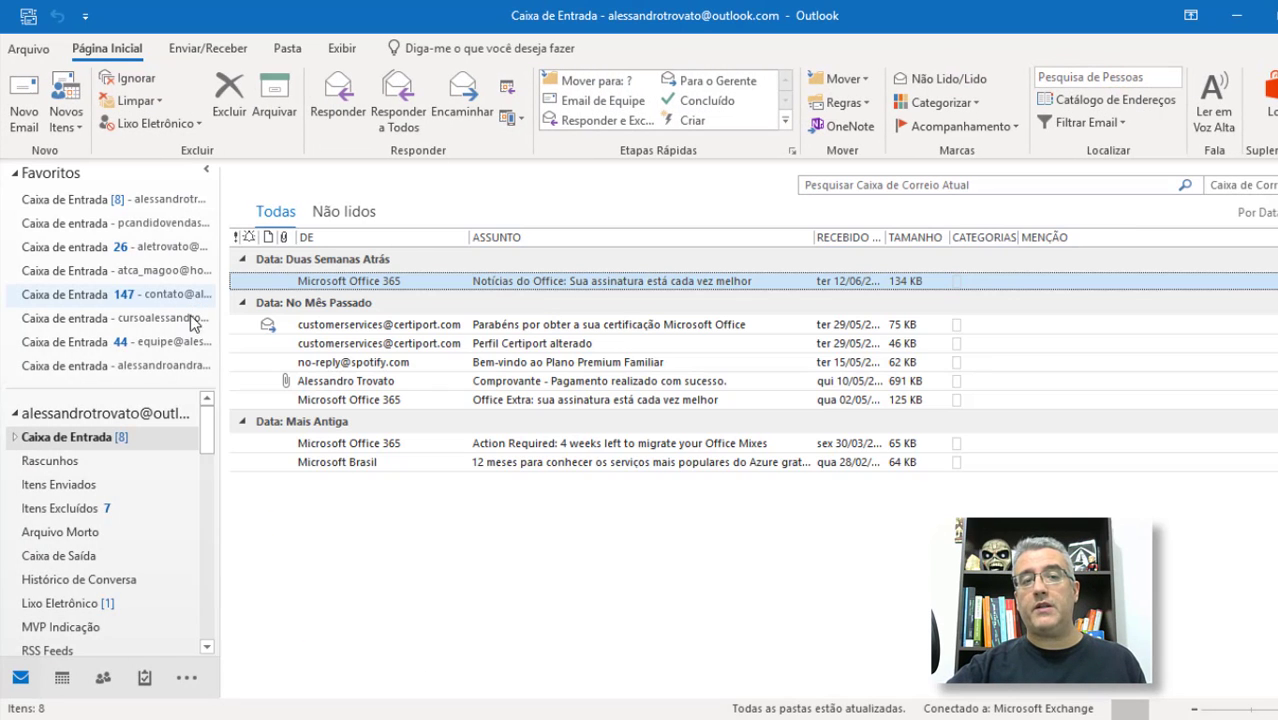
click(102, 678)
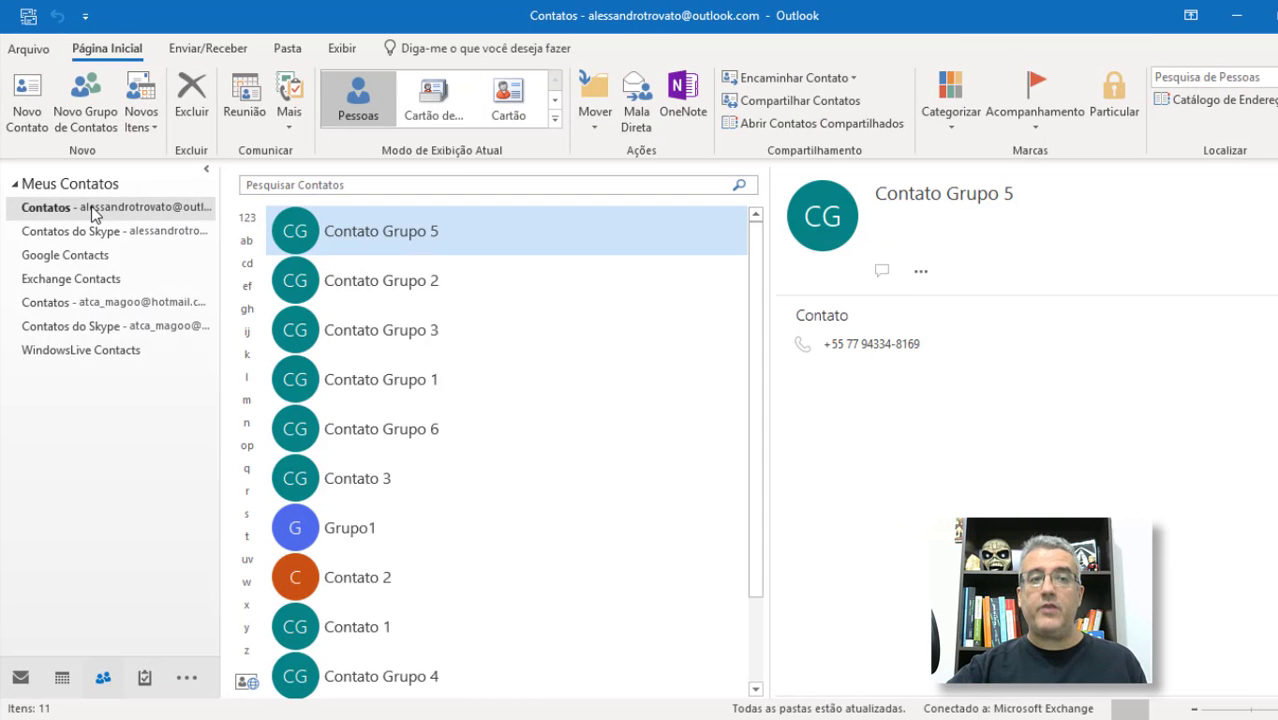
click(85, 226)
click(82, 209)
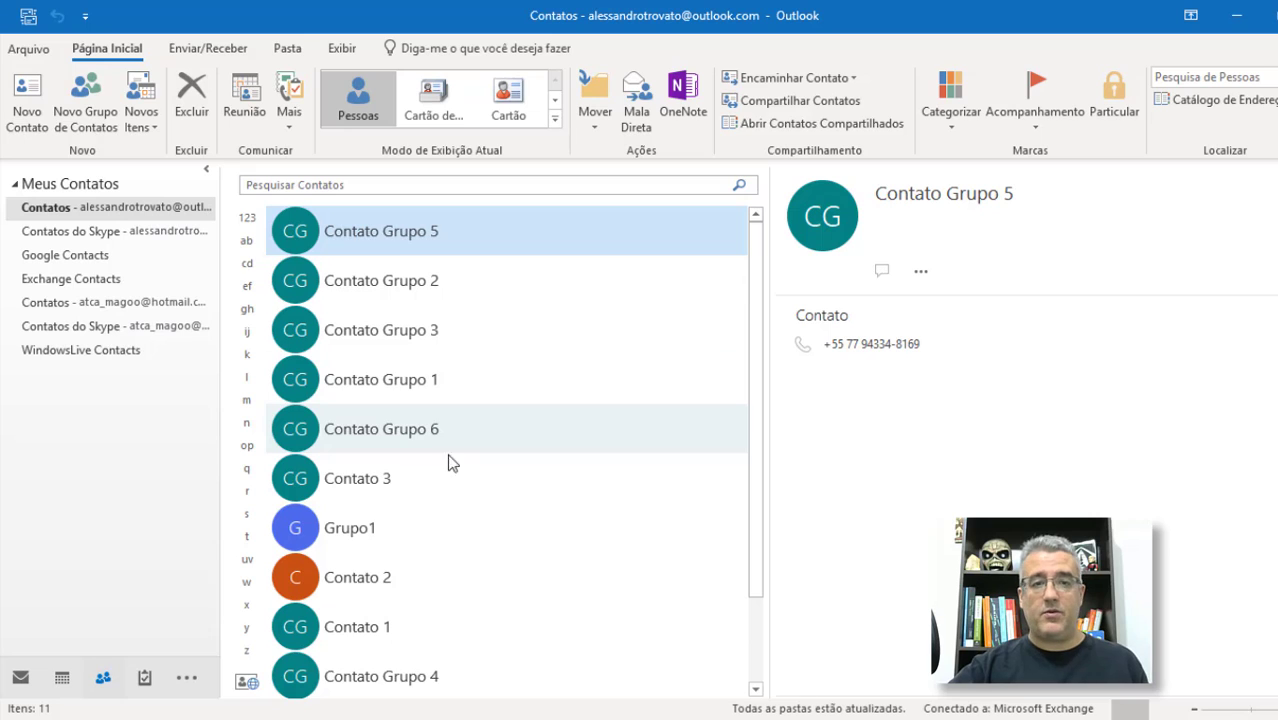
Step: View Grupo1 and Contato 3, then bring up the Contatos address book
click(310, 527)
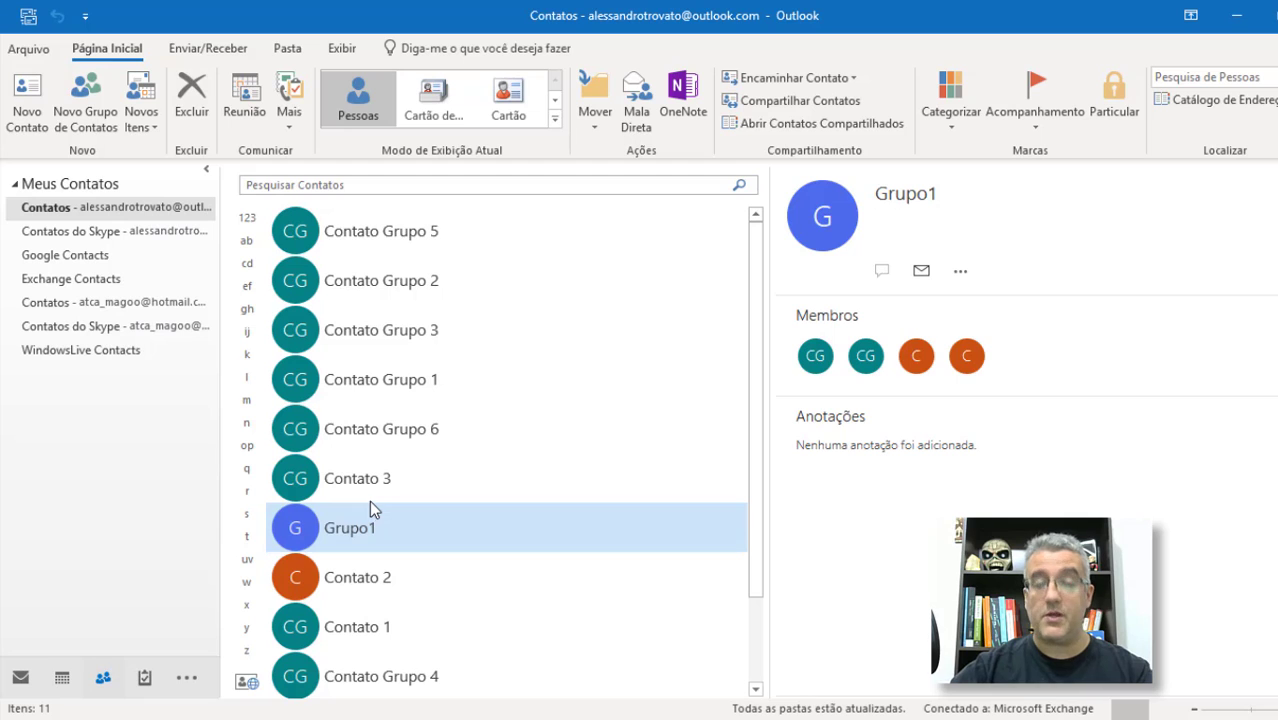
click(371, 476)
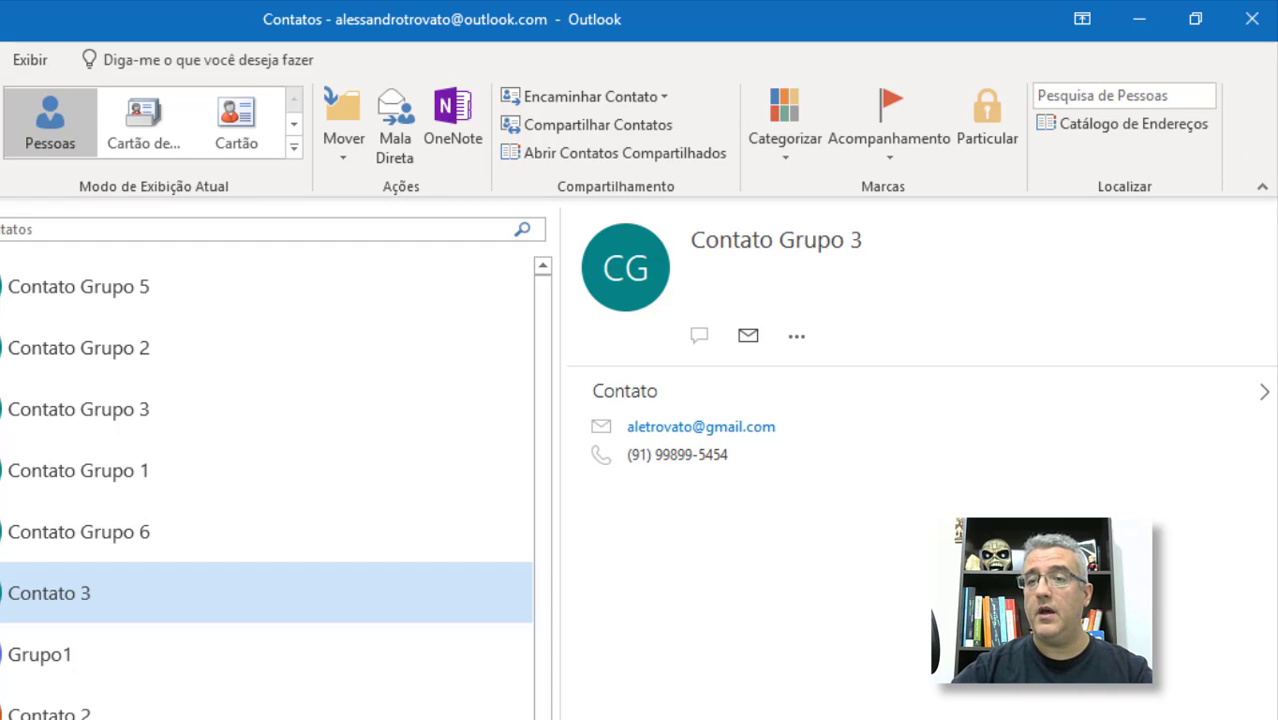
click(1124, 116)
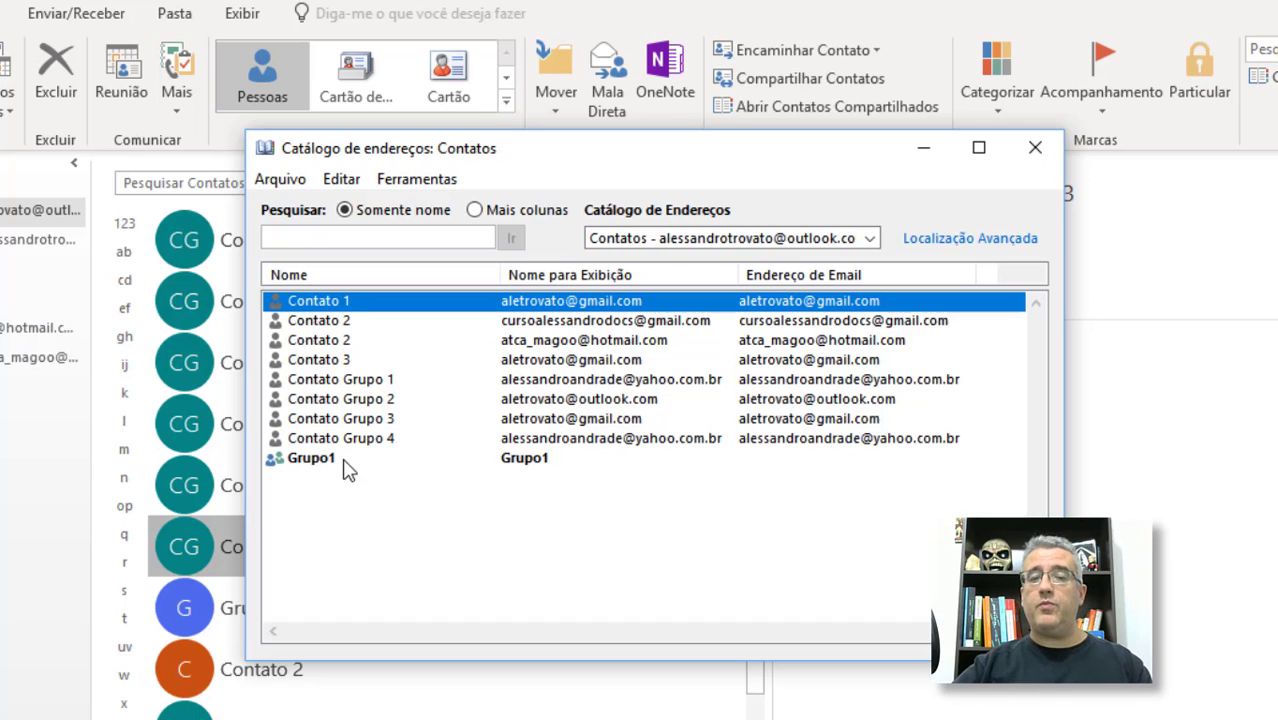
Step: Close the address book and start a new contact with full name ZNome
key(Escape)
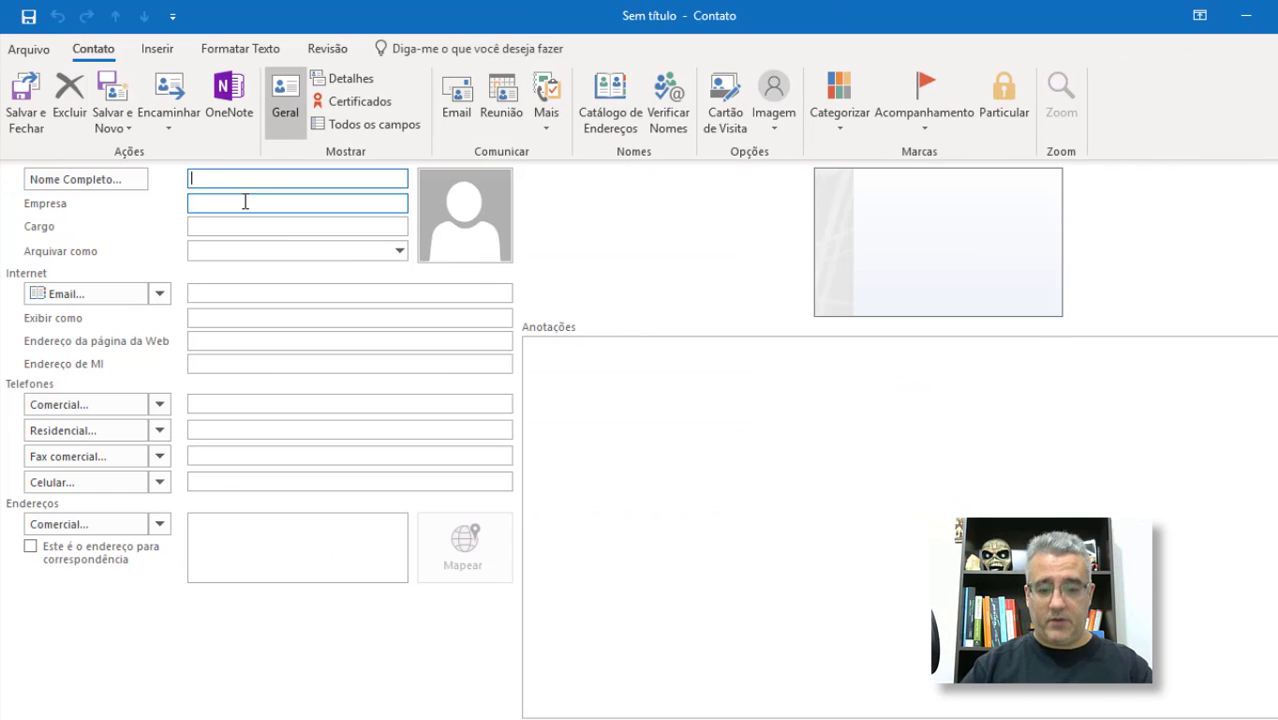
text(z)
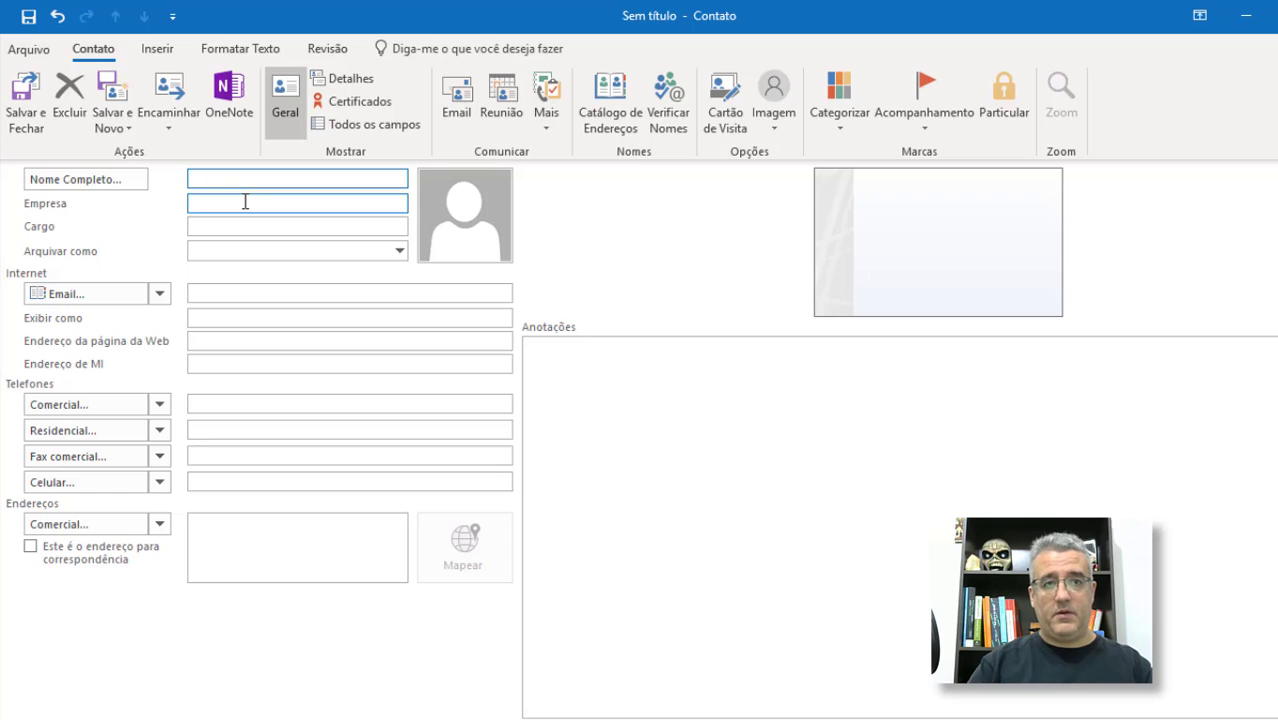
text(zz)
key(BackSpace)
key(BackSpace)
text(z)
key(BackSpace)
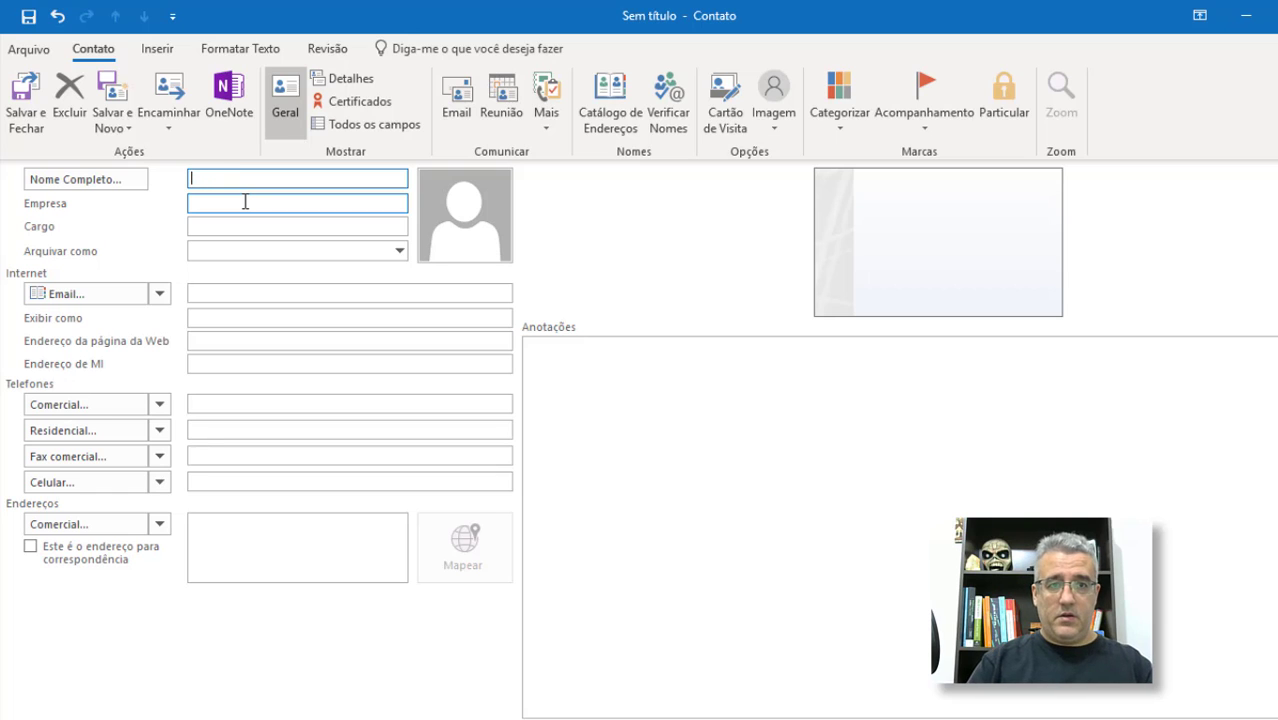
text(ZNome)
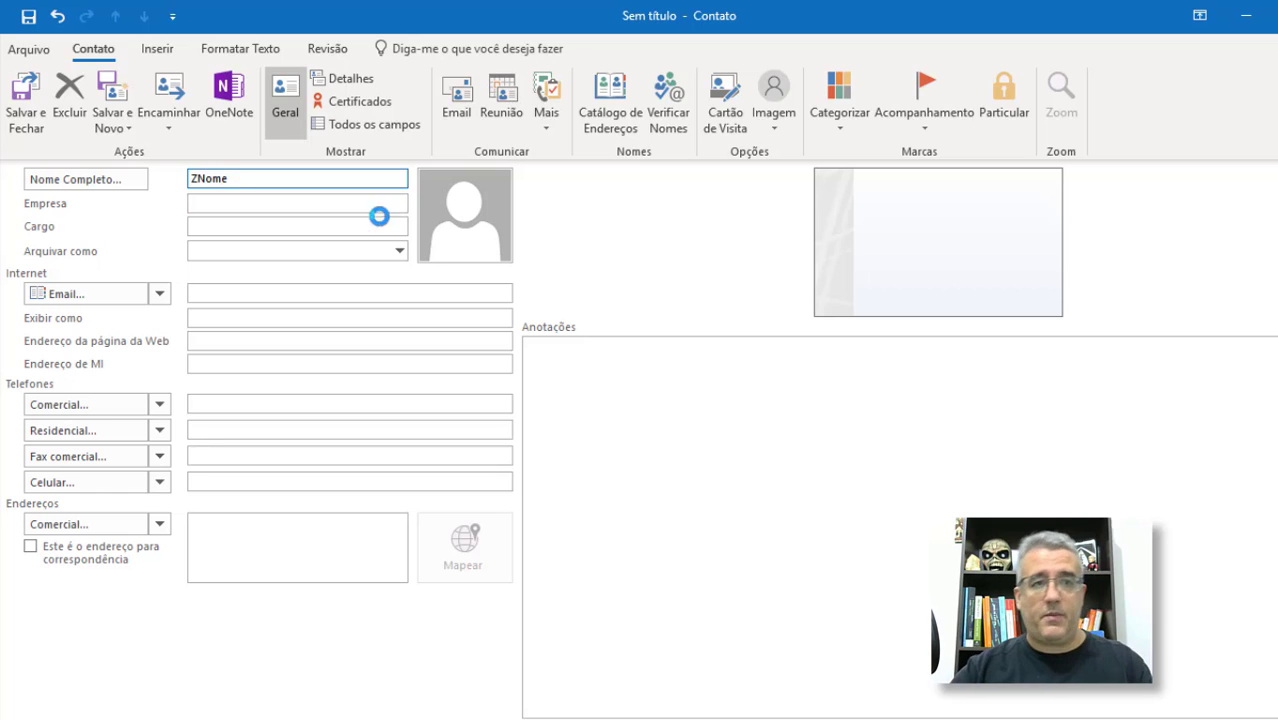
key(Tab)
click(744, 466)
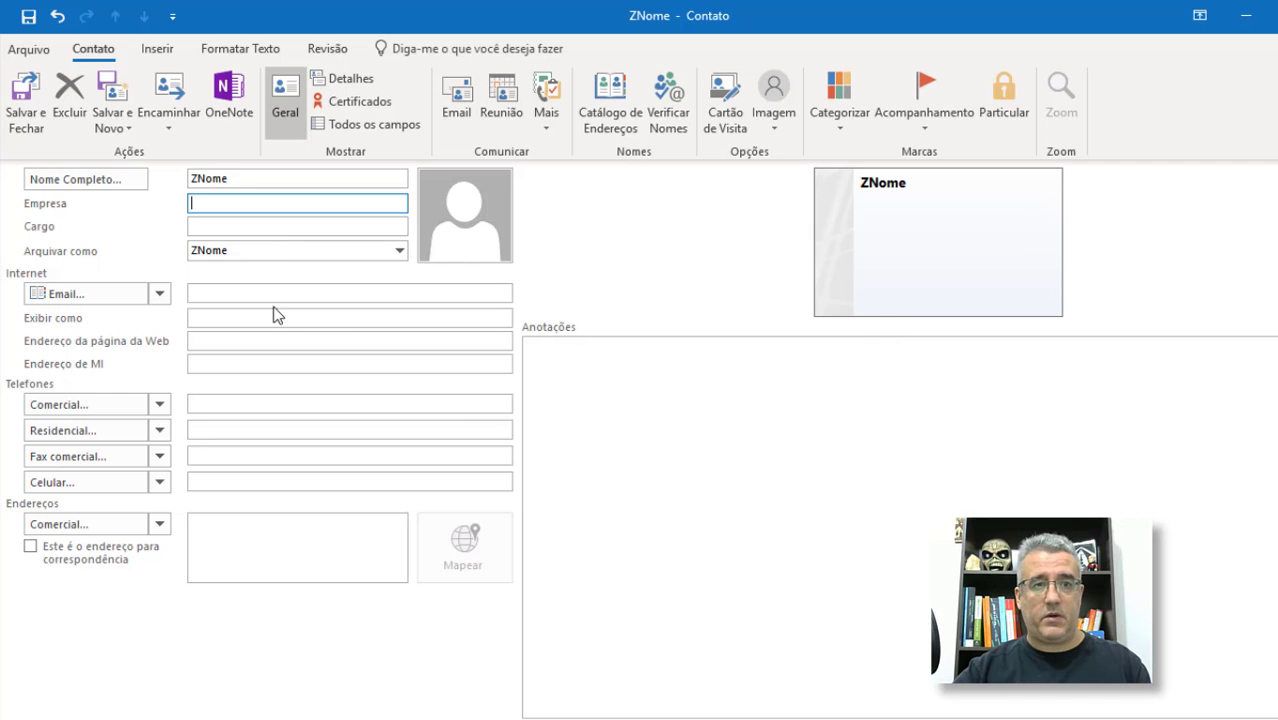
Step: Give ZNome Contato Grupo 3's e-mail and save it as a separate contact despite the duplicate warning
click(257, 293)
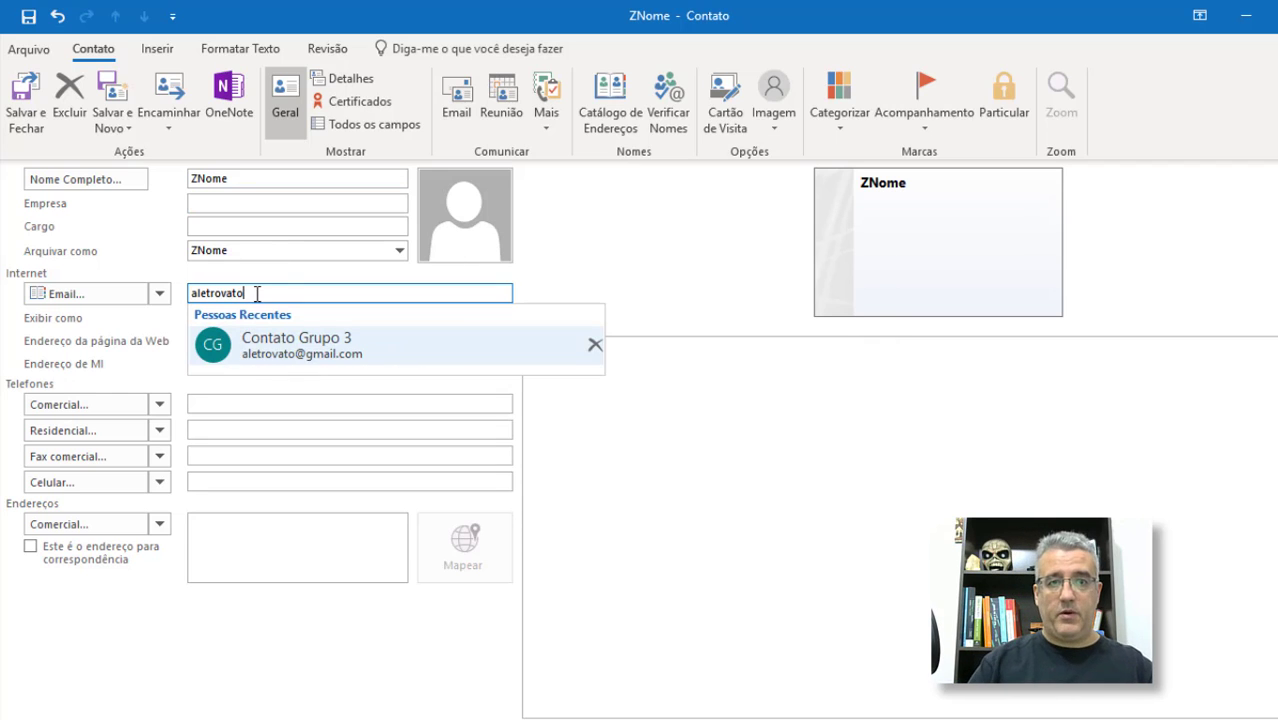
click(309, 364)
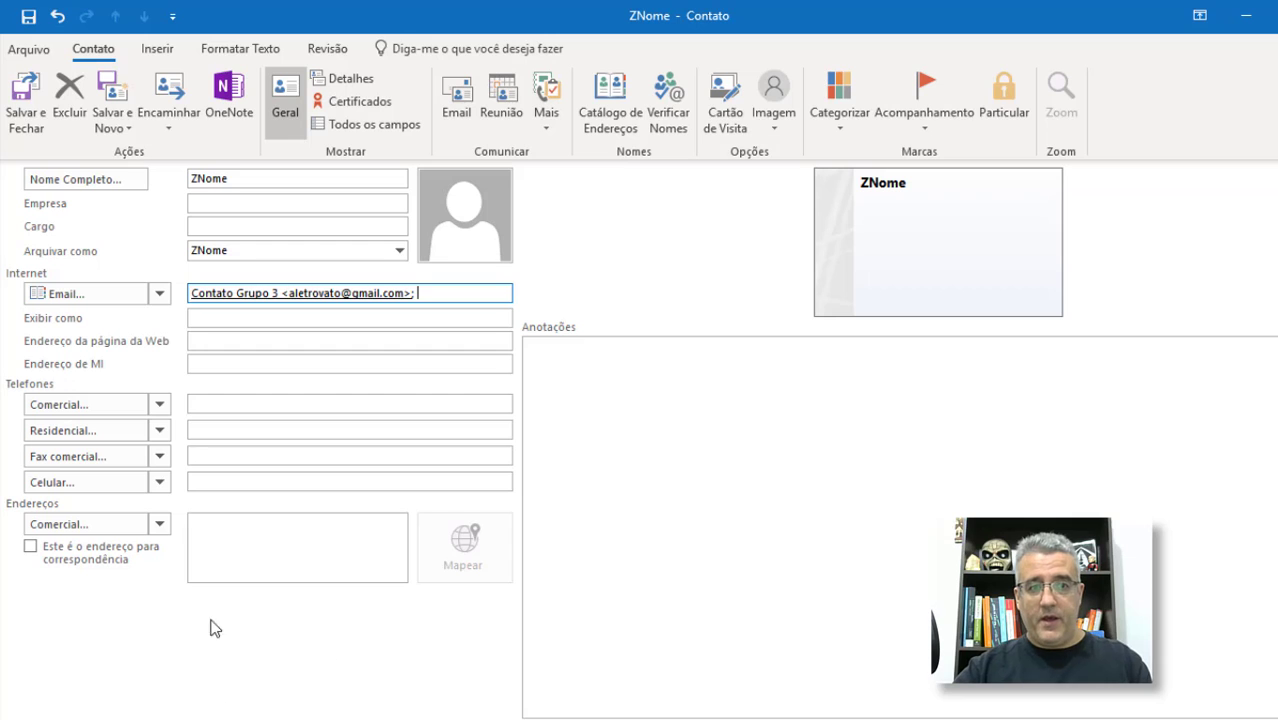
click(17, 92)
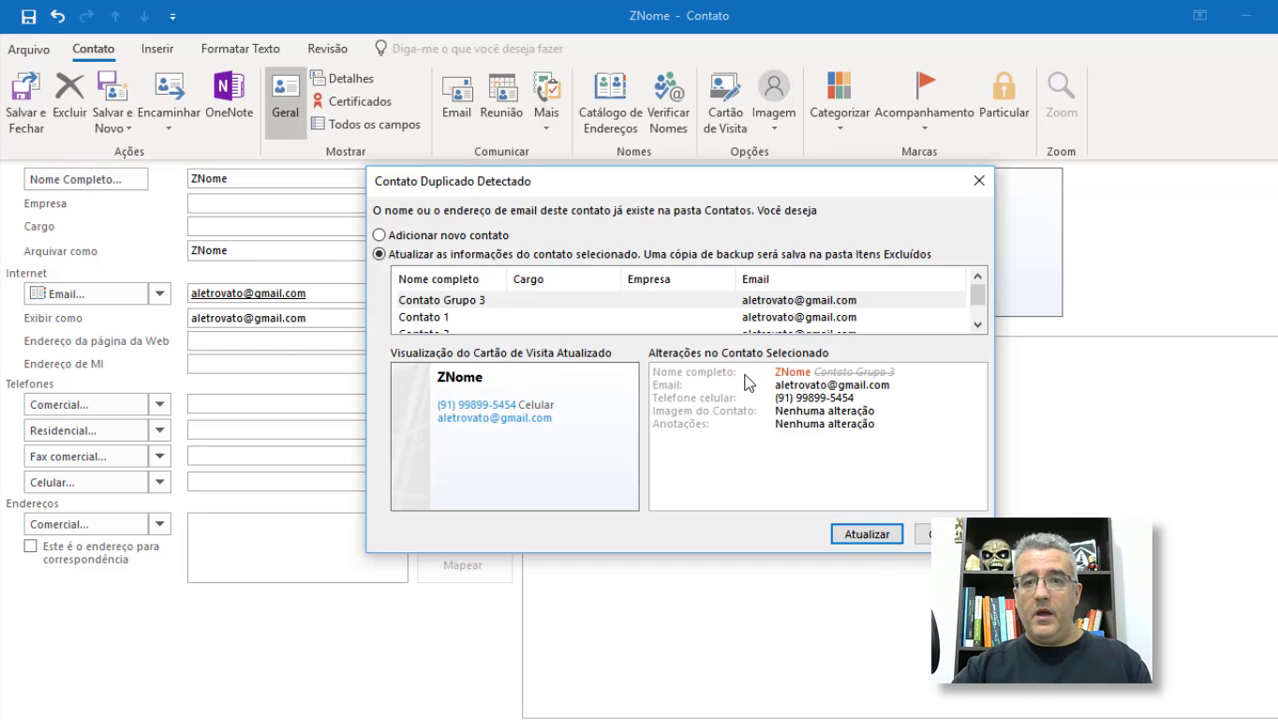
click(926, 546)
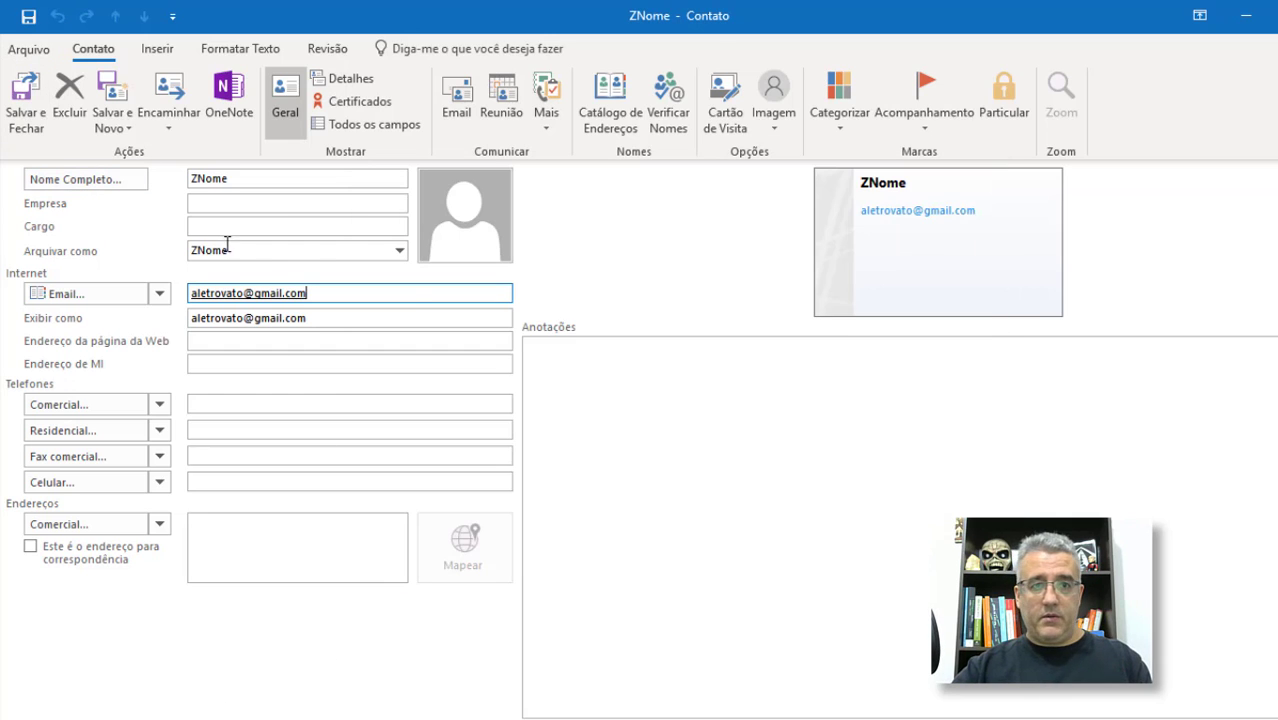
click(35, 95)
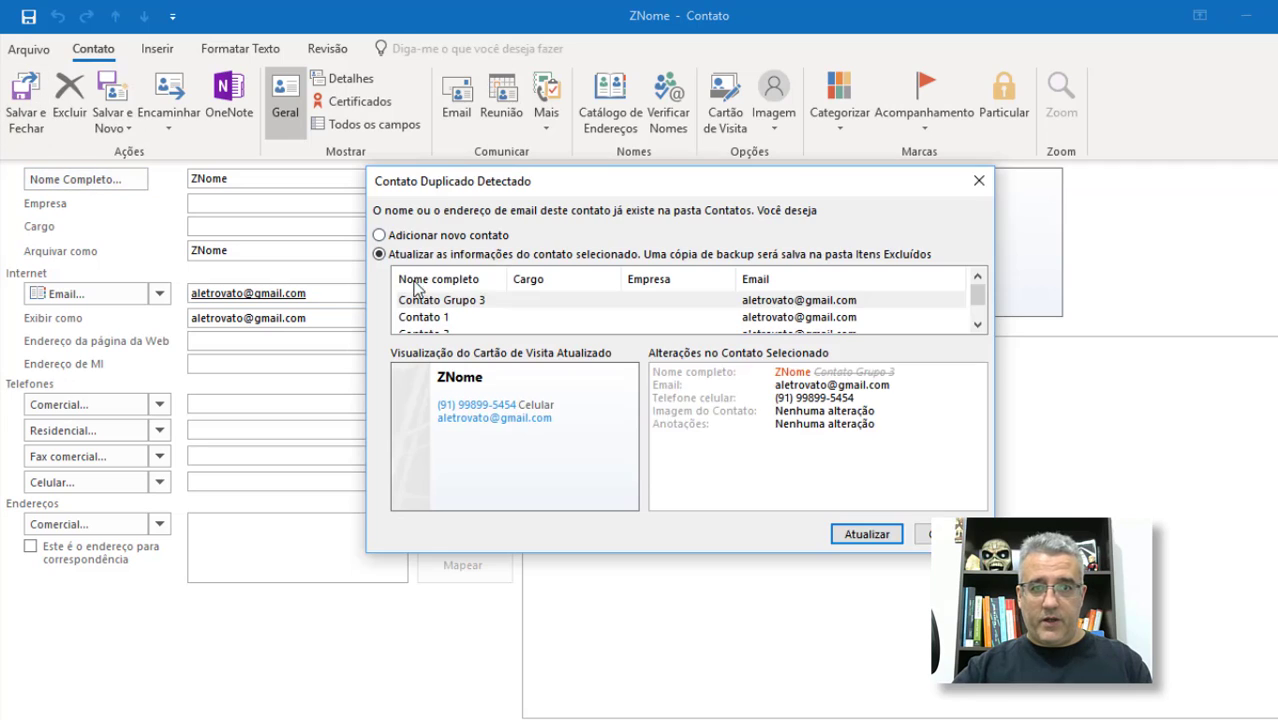
click(377, 236)
click(873, 537)
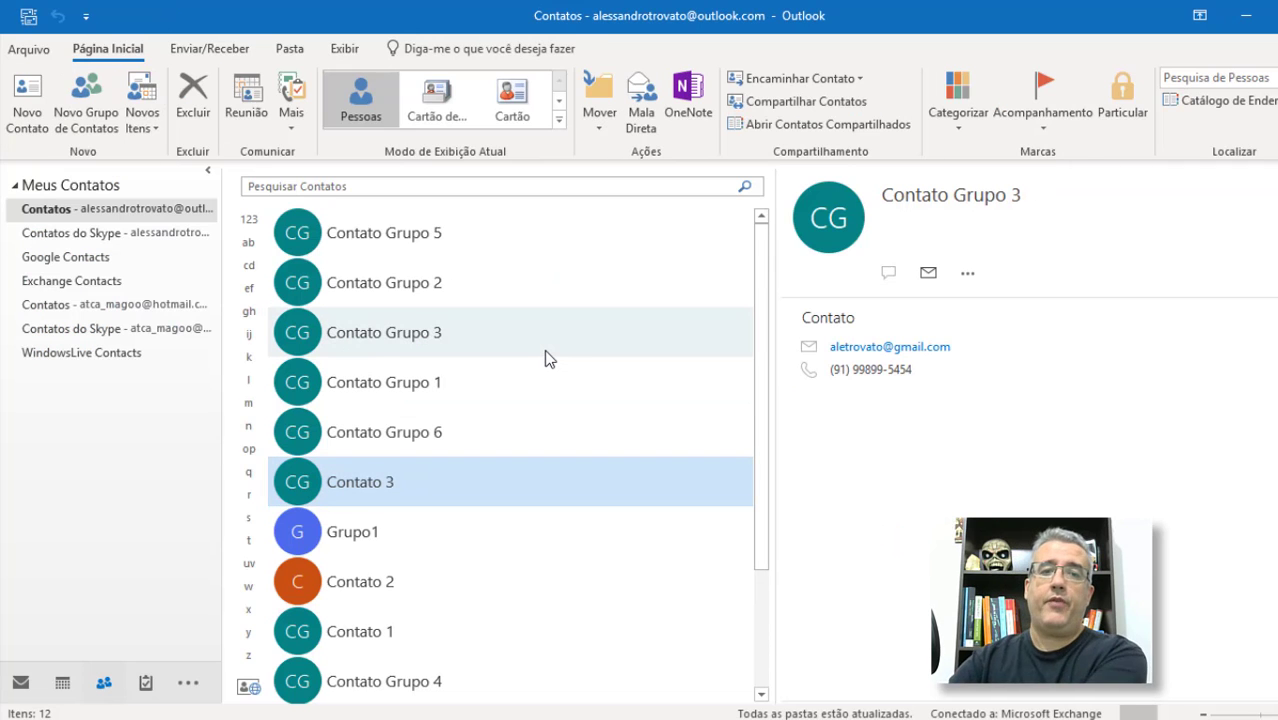
Step: From the address book, rename Grupo1 to _Grupo1 with a leading underscore and save it
click(1205, 100)
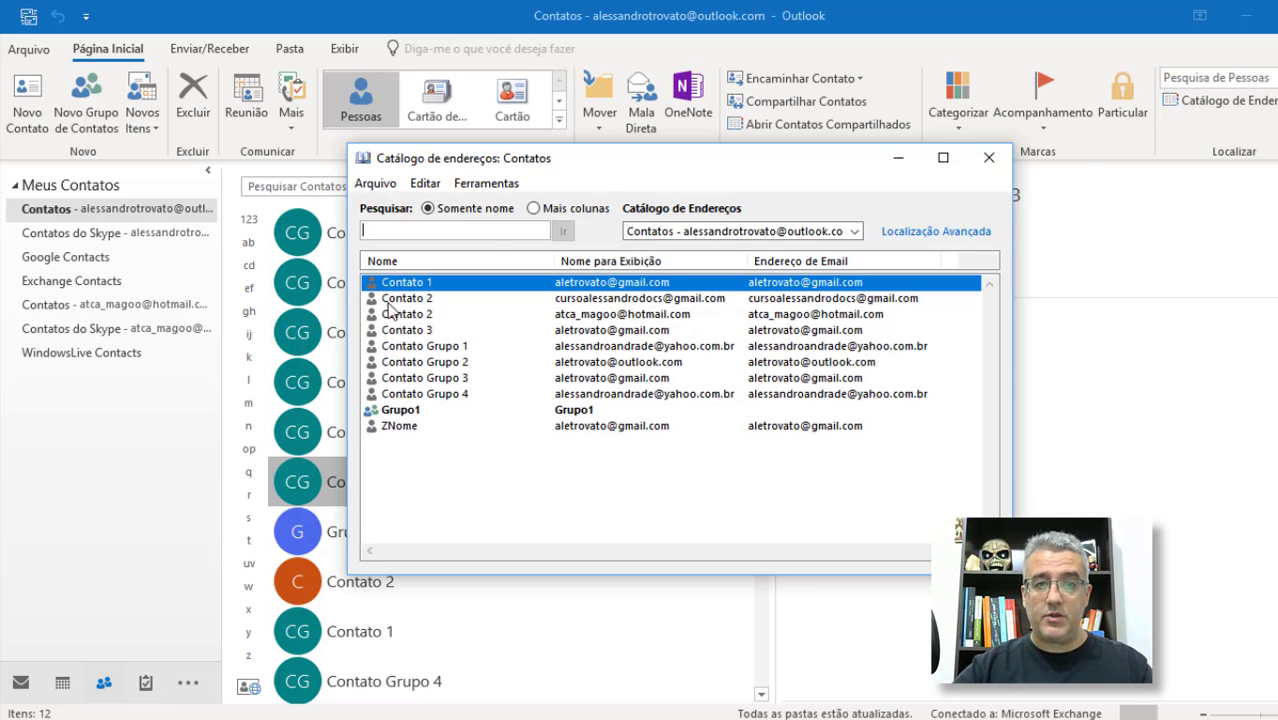
click(396, 410)
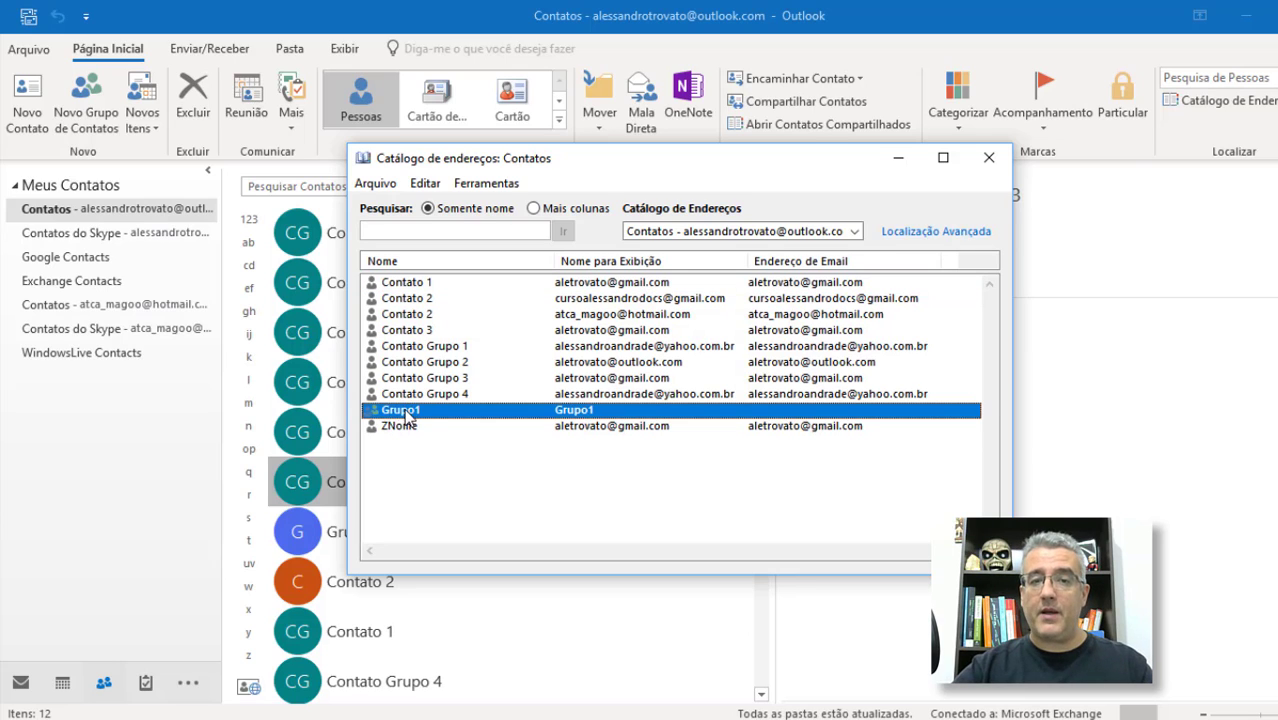
double_click(400, 410)
drag(204, 250, 158, 251)
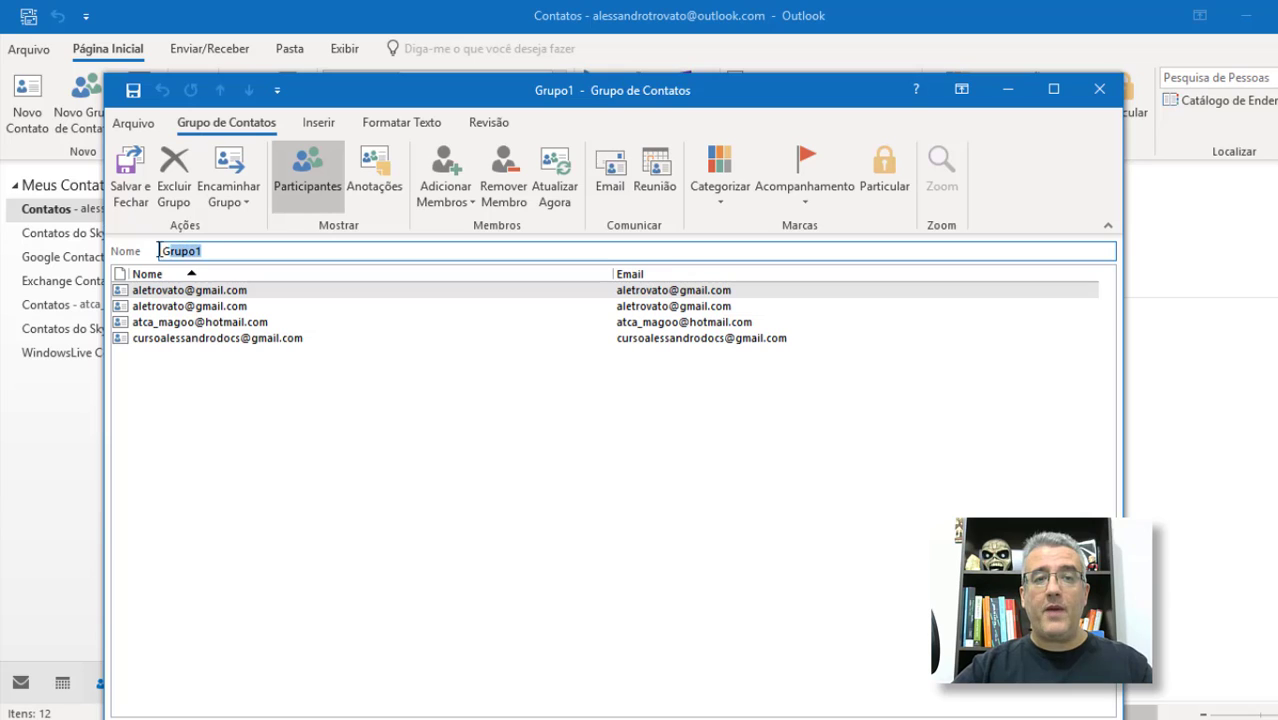
click(275, 251)
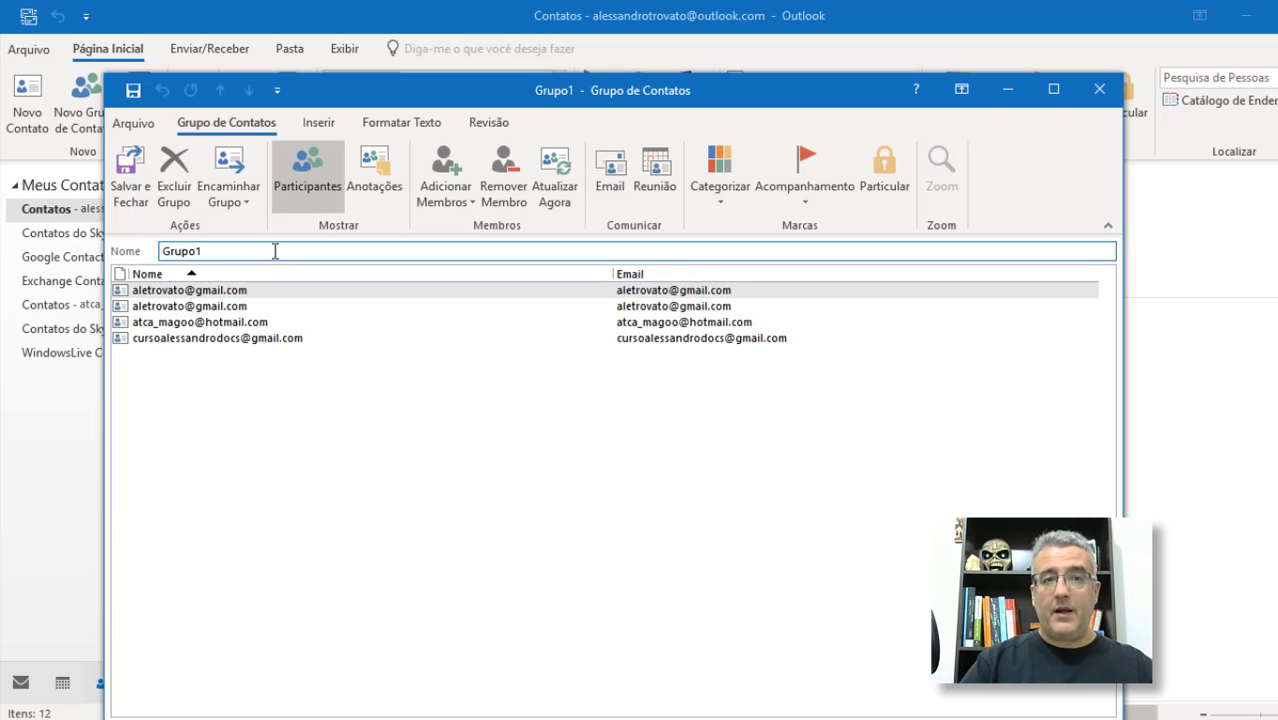
key(Home)
text(_)
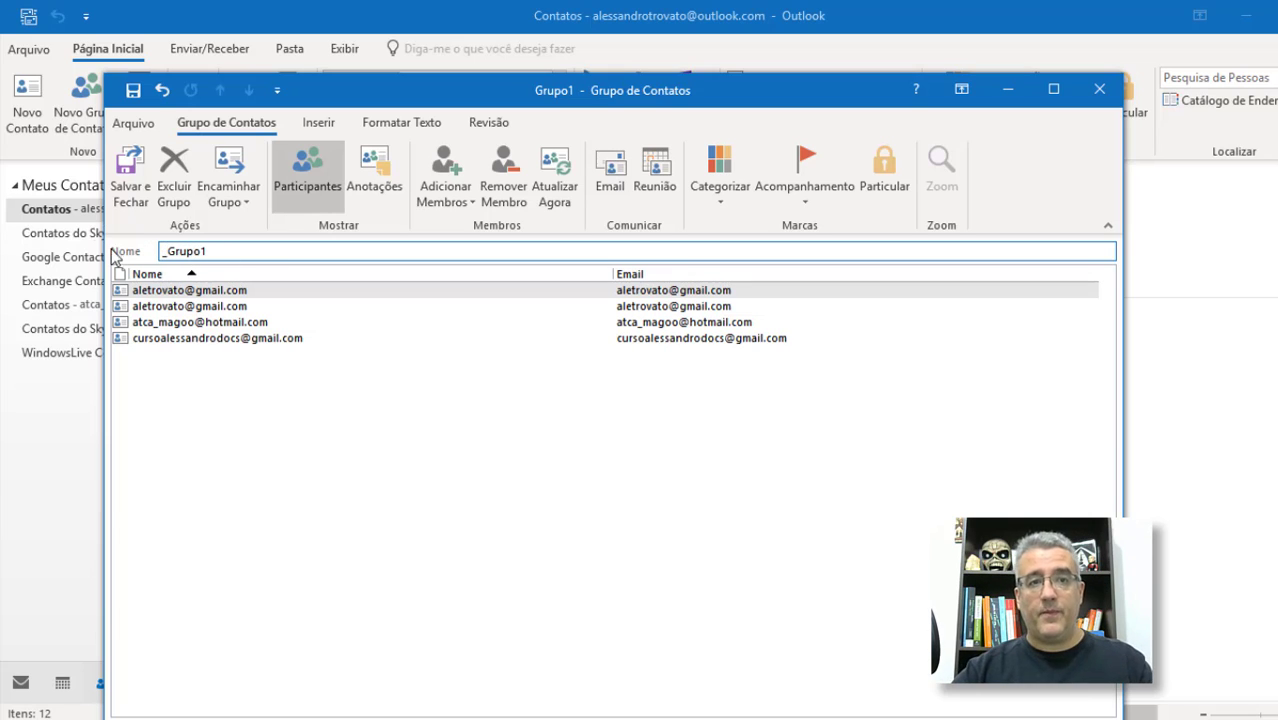
click(128, 188)
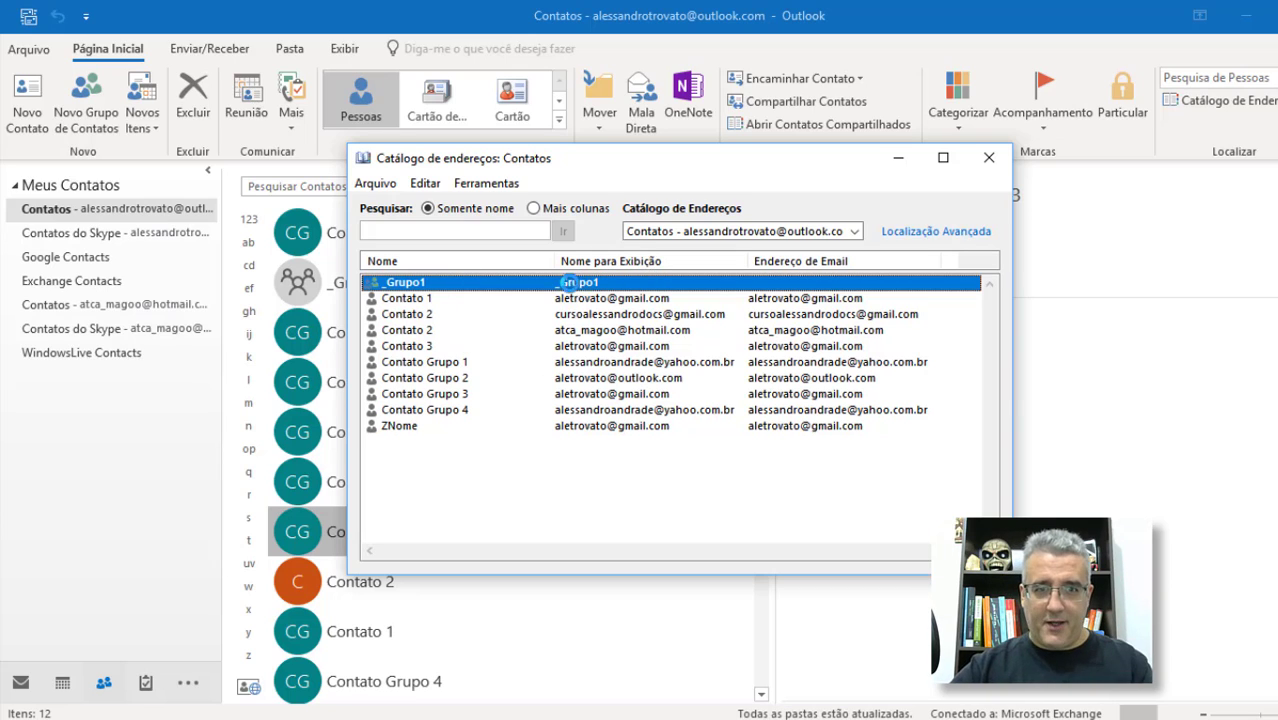
Step: Insert 'zz_' after the leading underscore in the group name and save the group
double_click(570, 284)
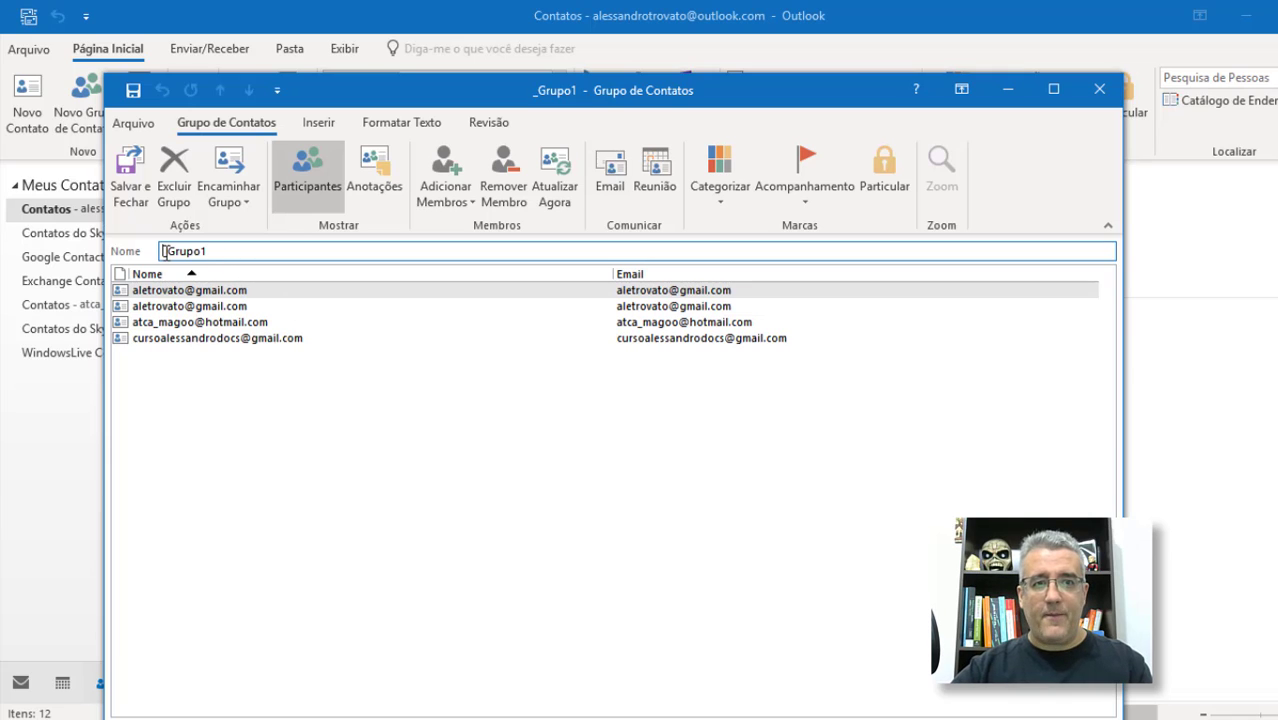
click(165, 251)
text(zzz)
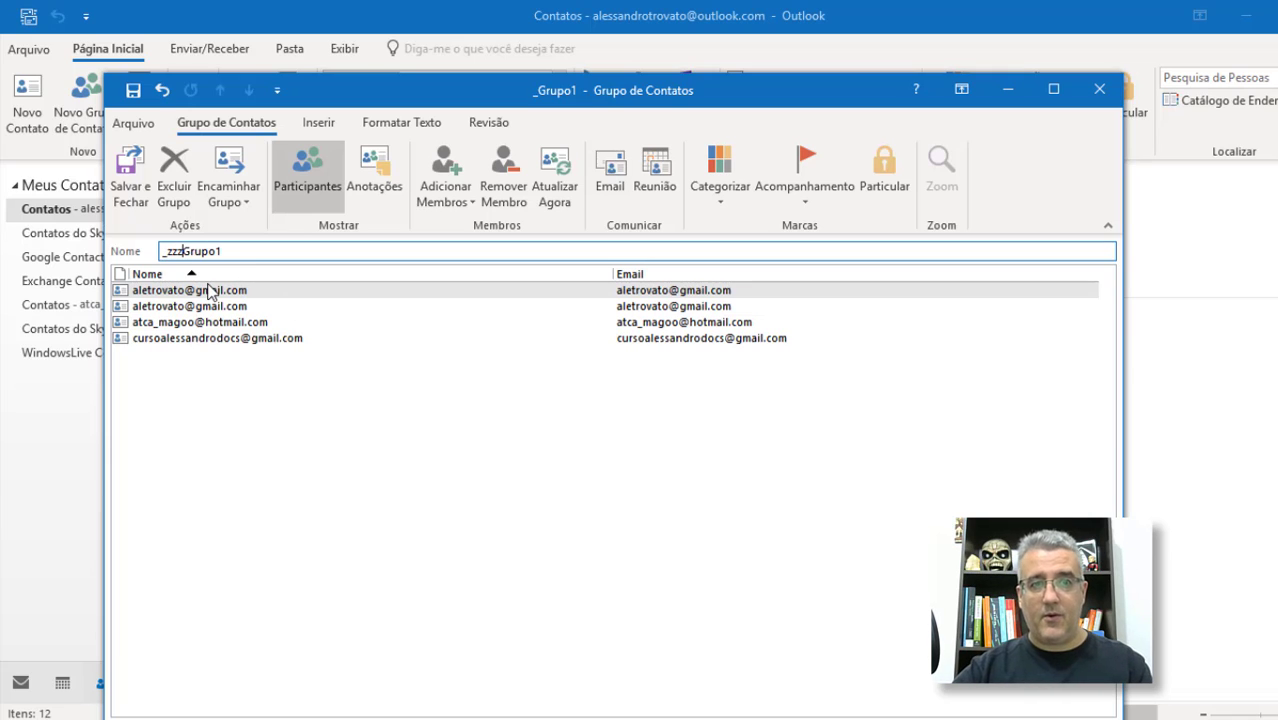
key(BackSpace)
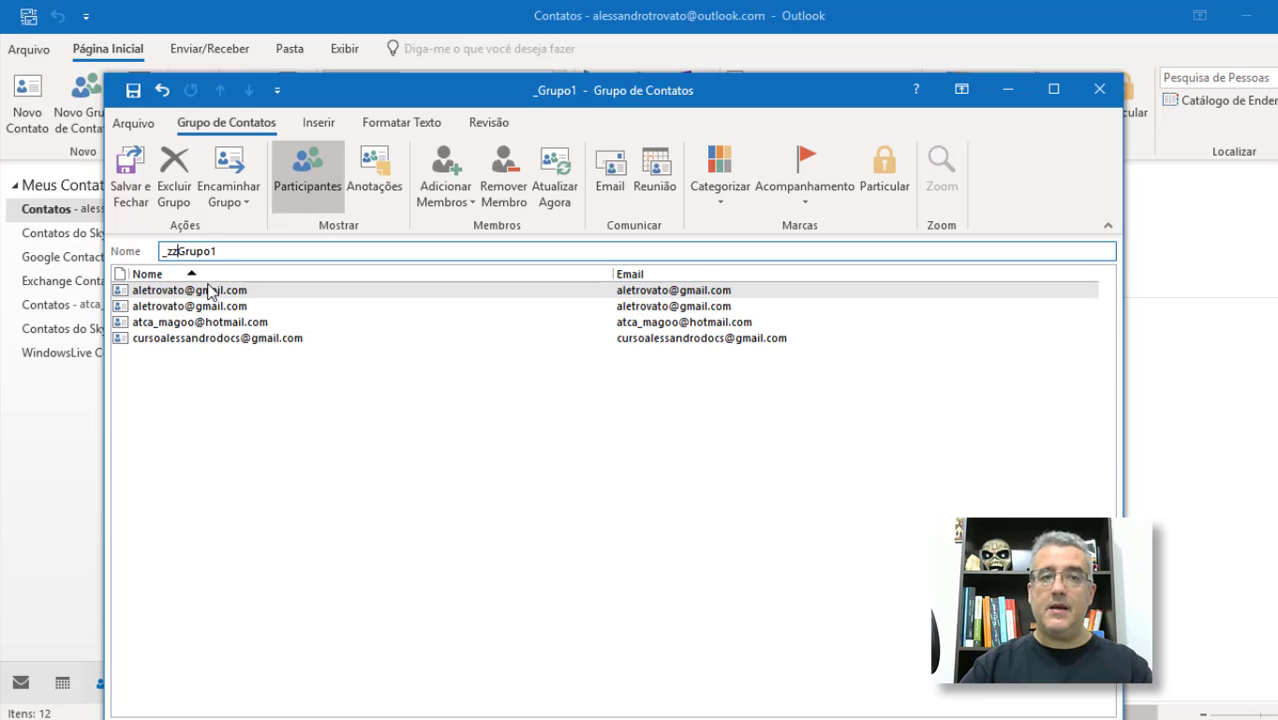
text(_)
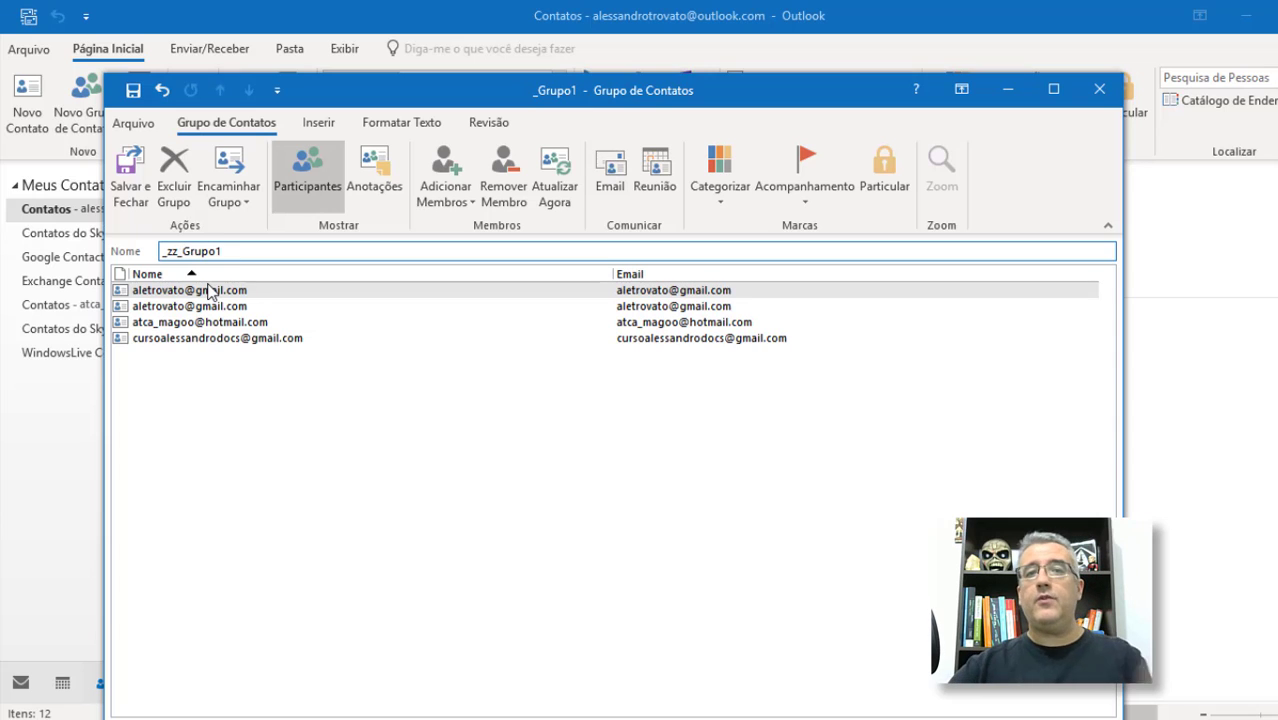
click(131, 178)
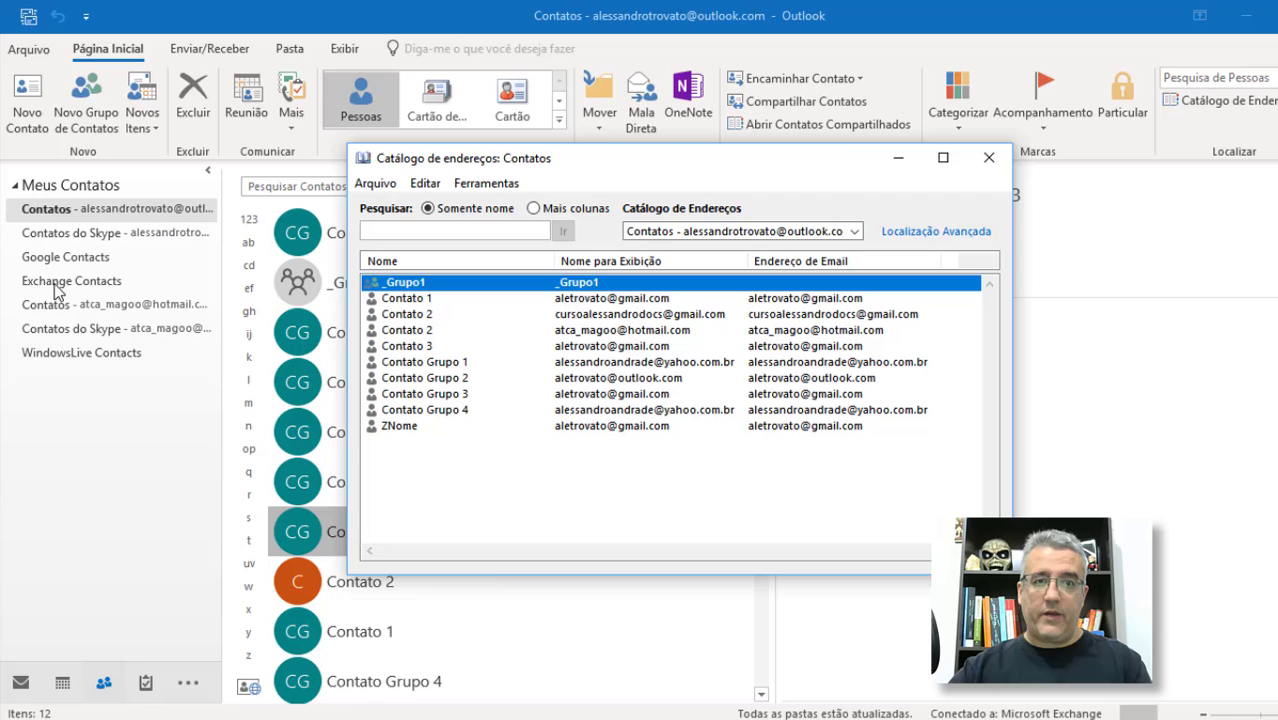
Step: Reopen and save the renamed zz_Grupo1 group, then close the address book
double_click(398, 287)
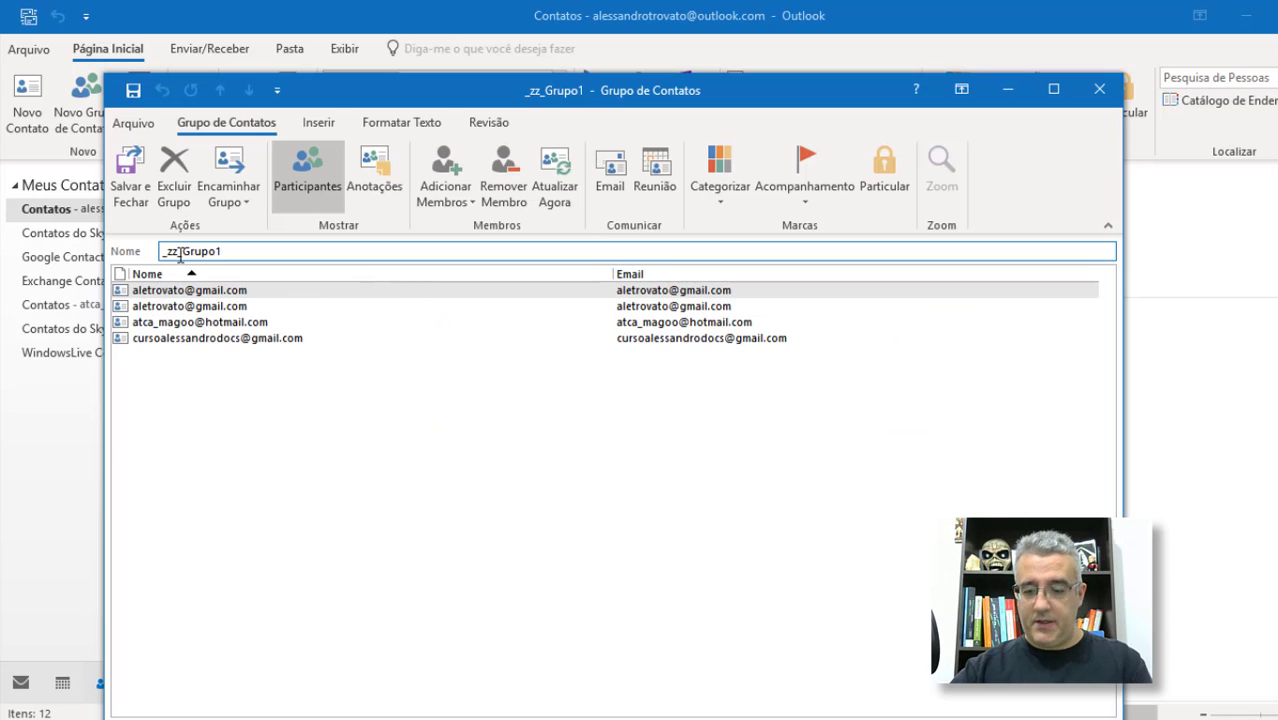
click(131, 178)
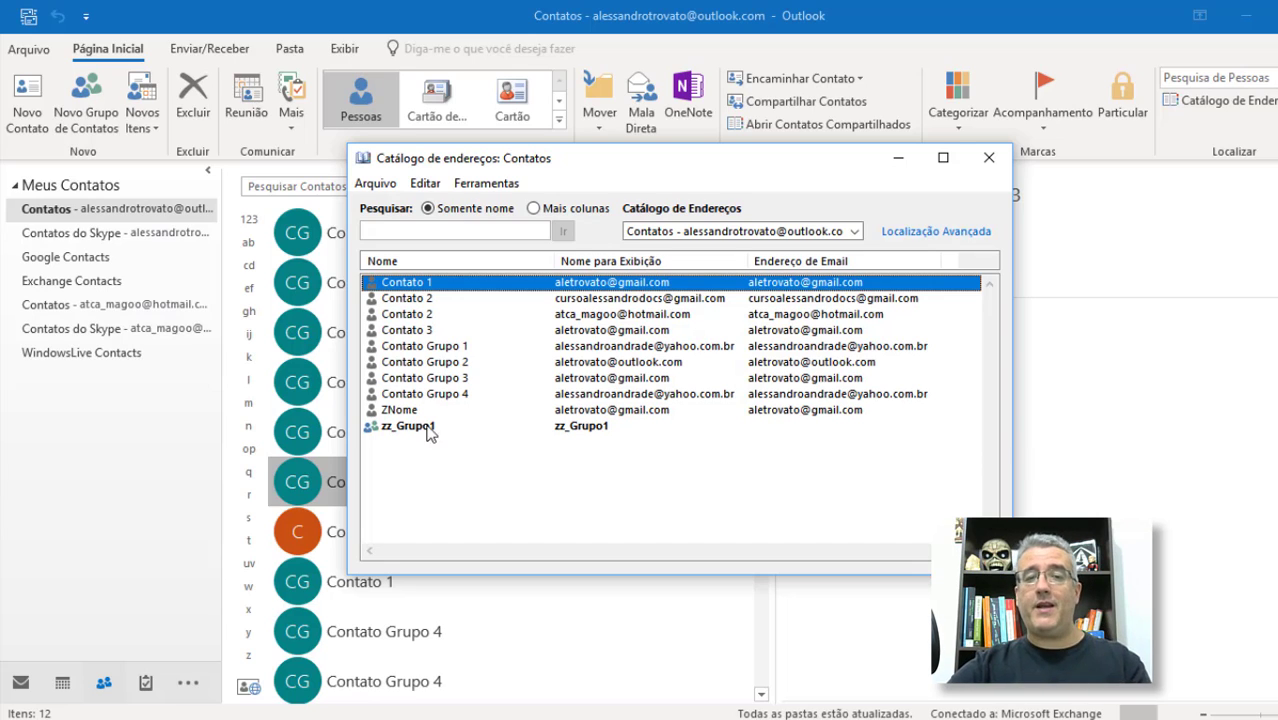
key(Escape)
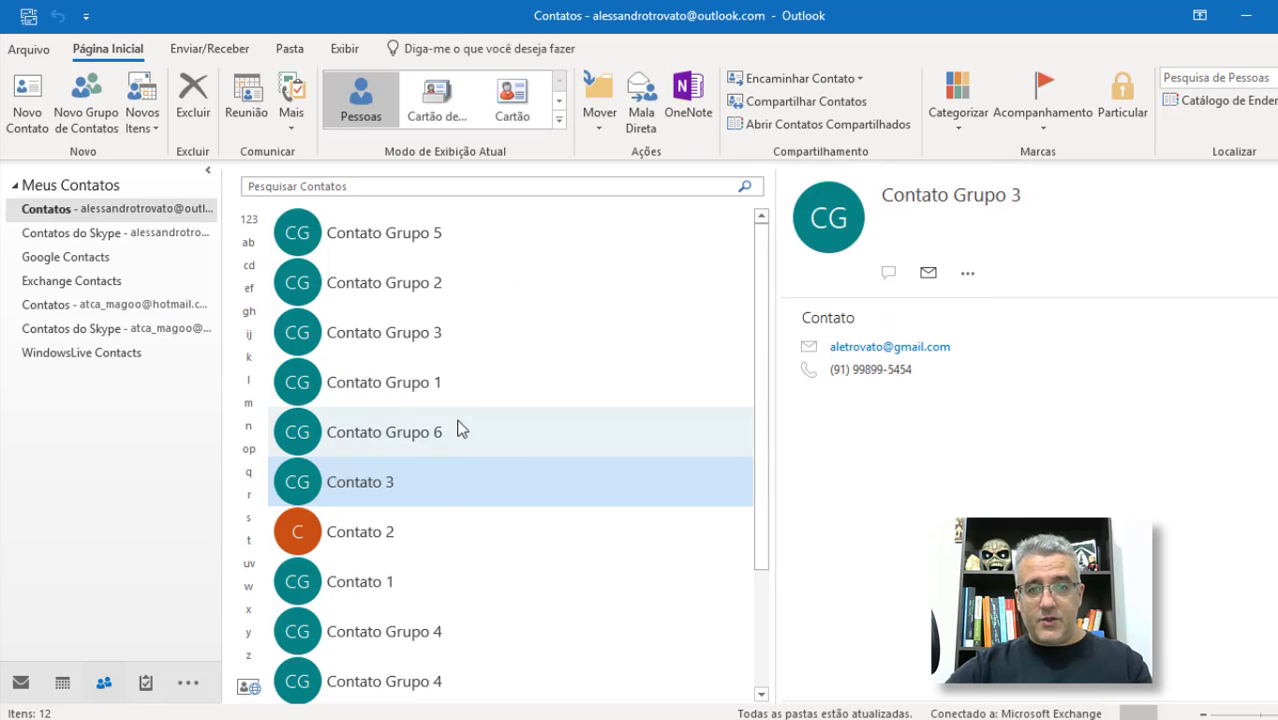
Step: Create contact group zz_Grupo2 with members Contato Grupo 1 through 4 and save it
click(94, 117)
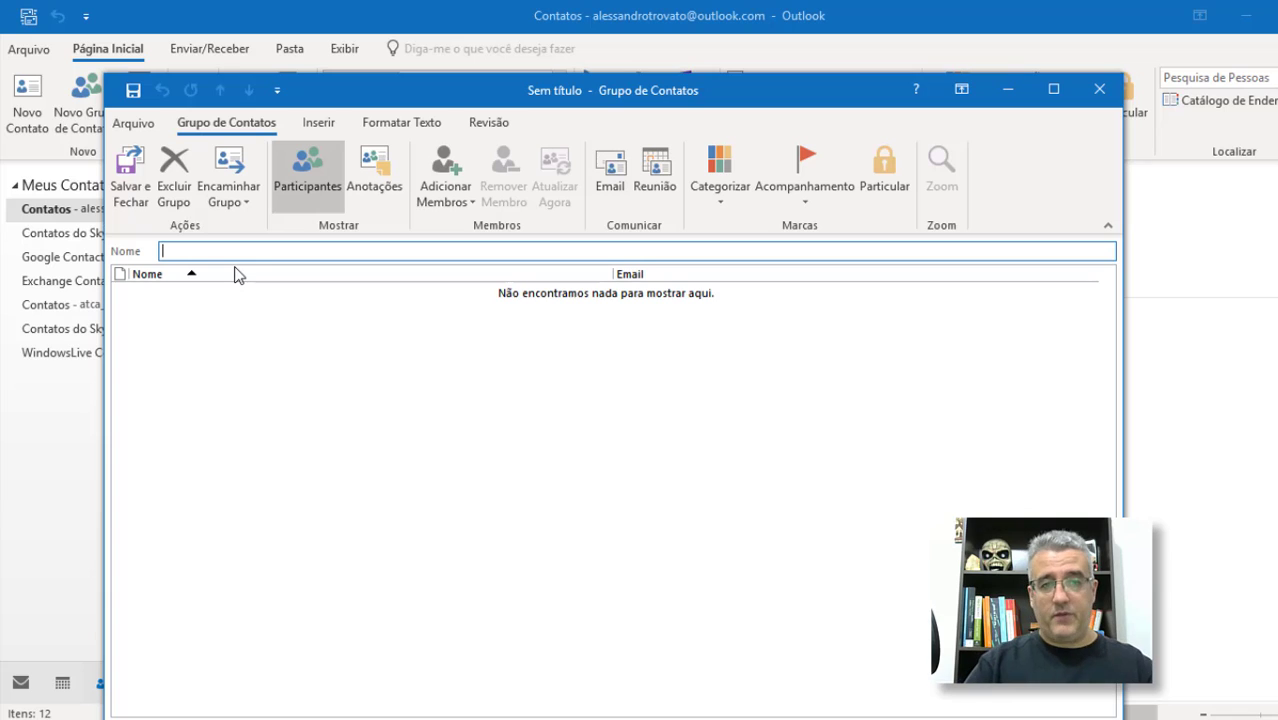
text(zz_Grupo2)
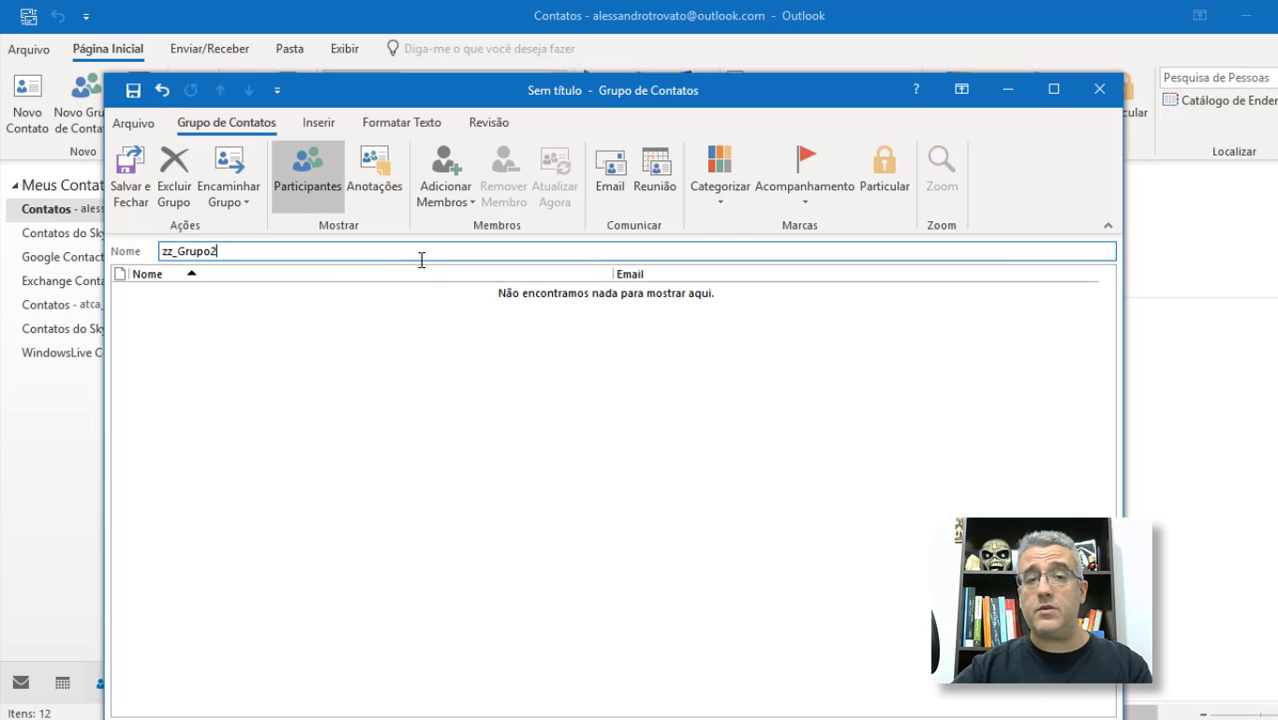
click(445, 200)
click(474, 222)
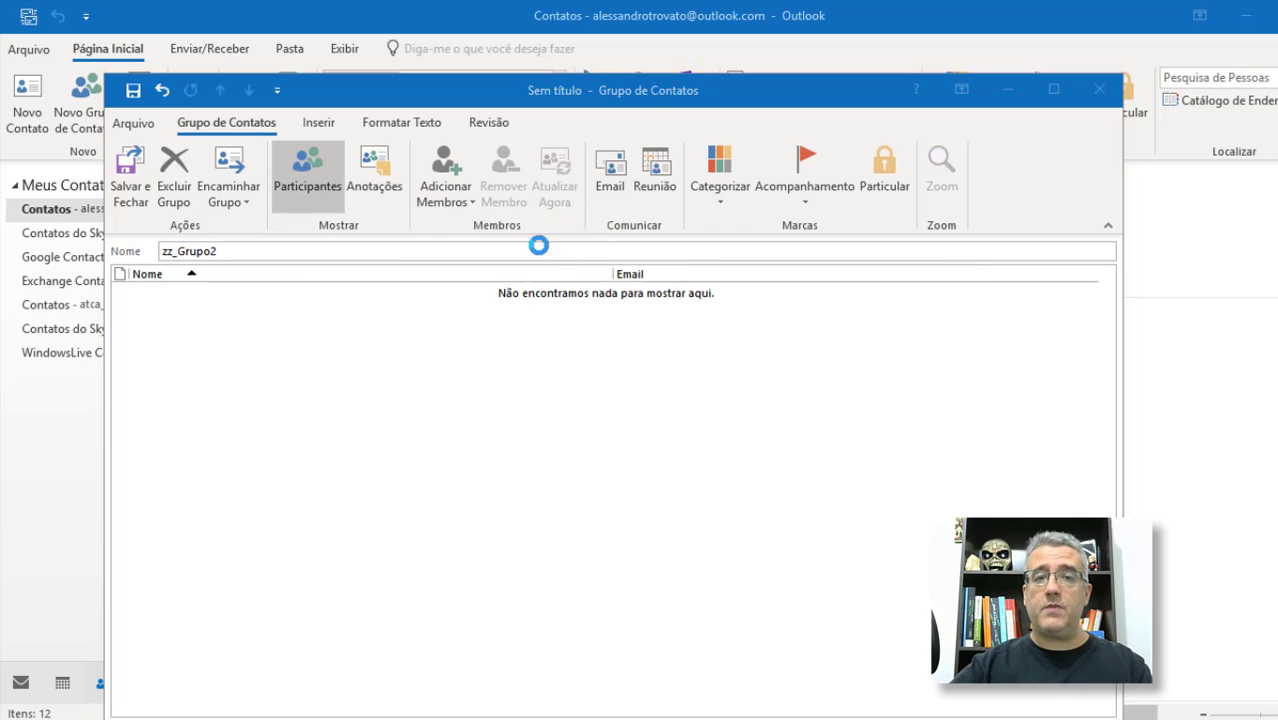
click(378, 363)
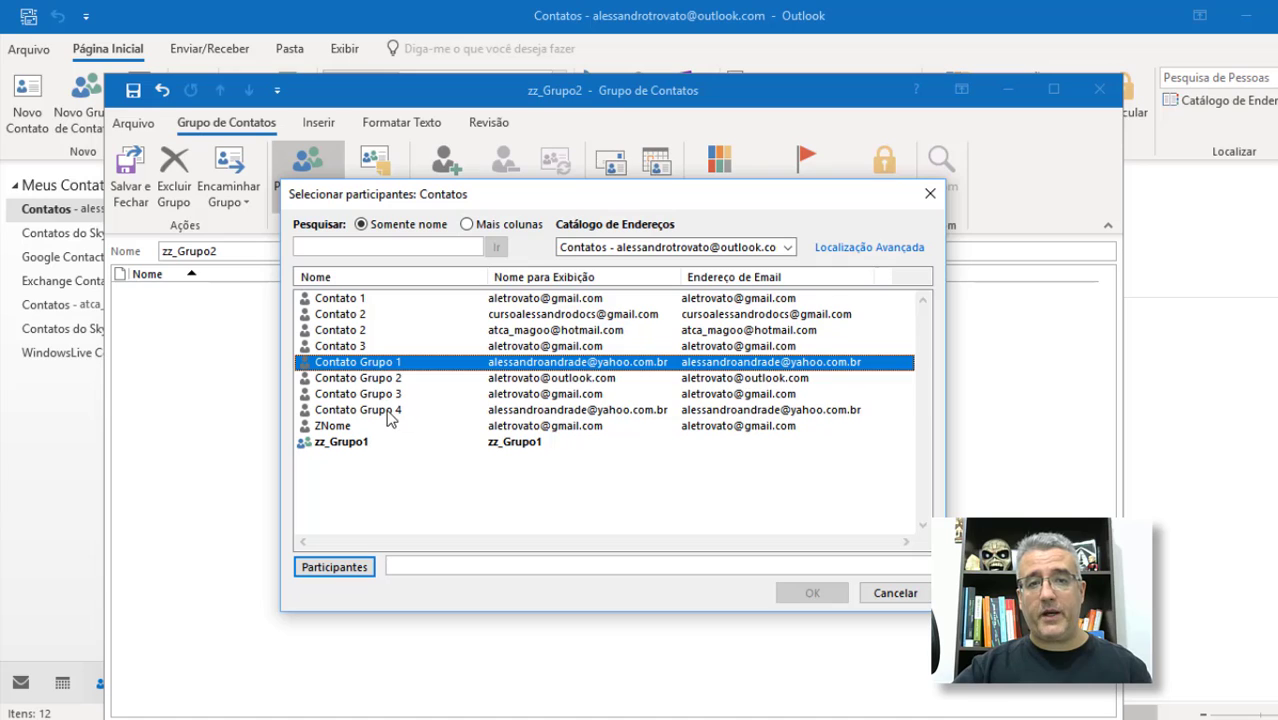
shift+click(387, 412)
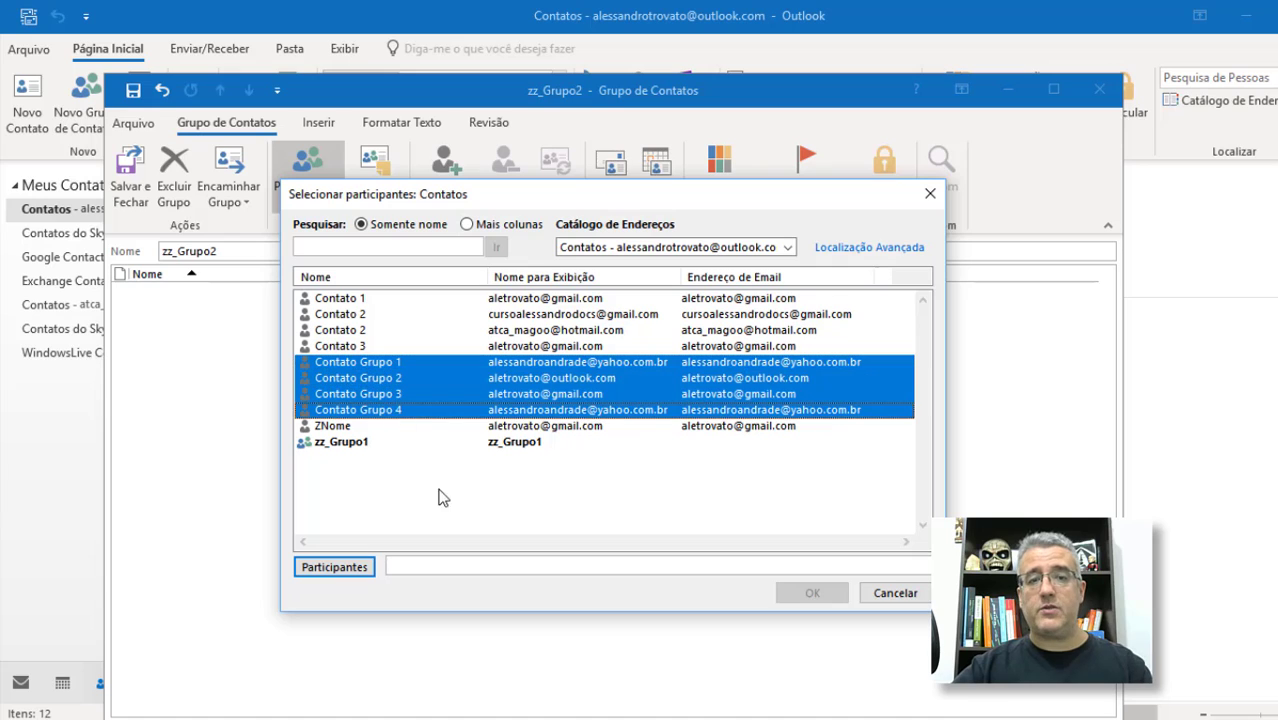
click(335, 567)
click(812, 593)
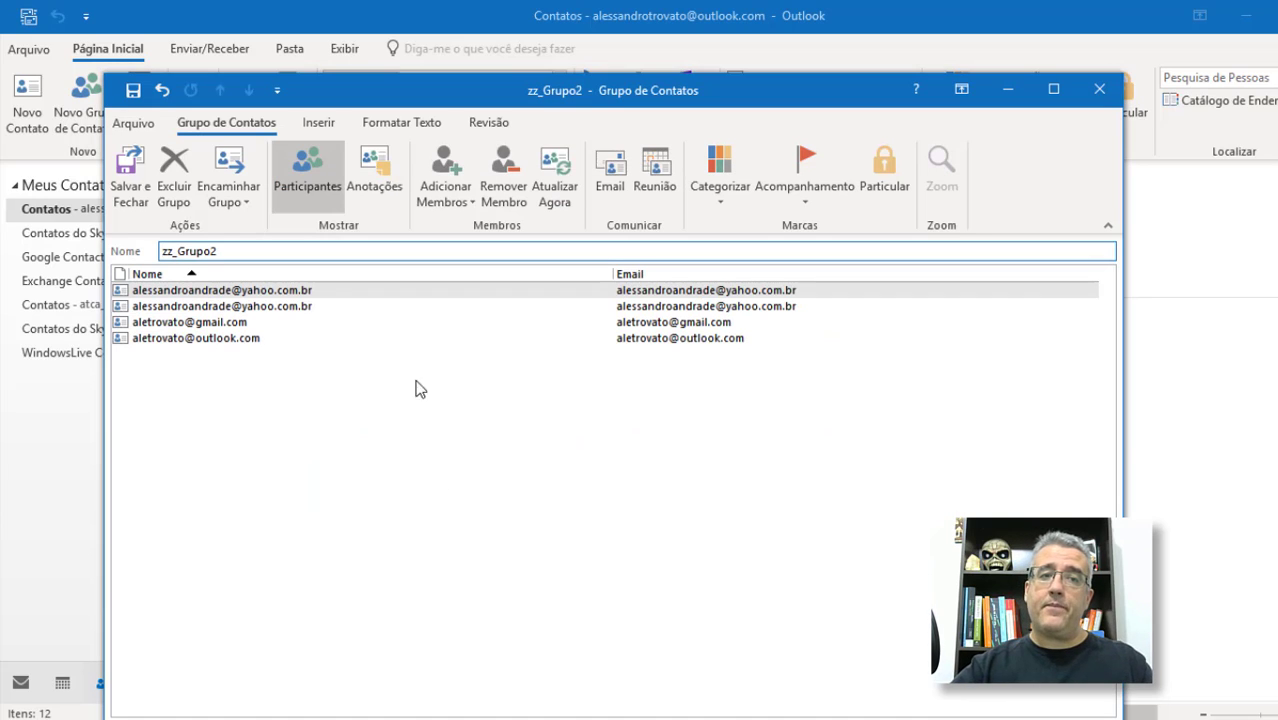
click(147, 175)
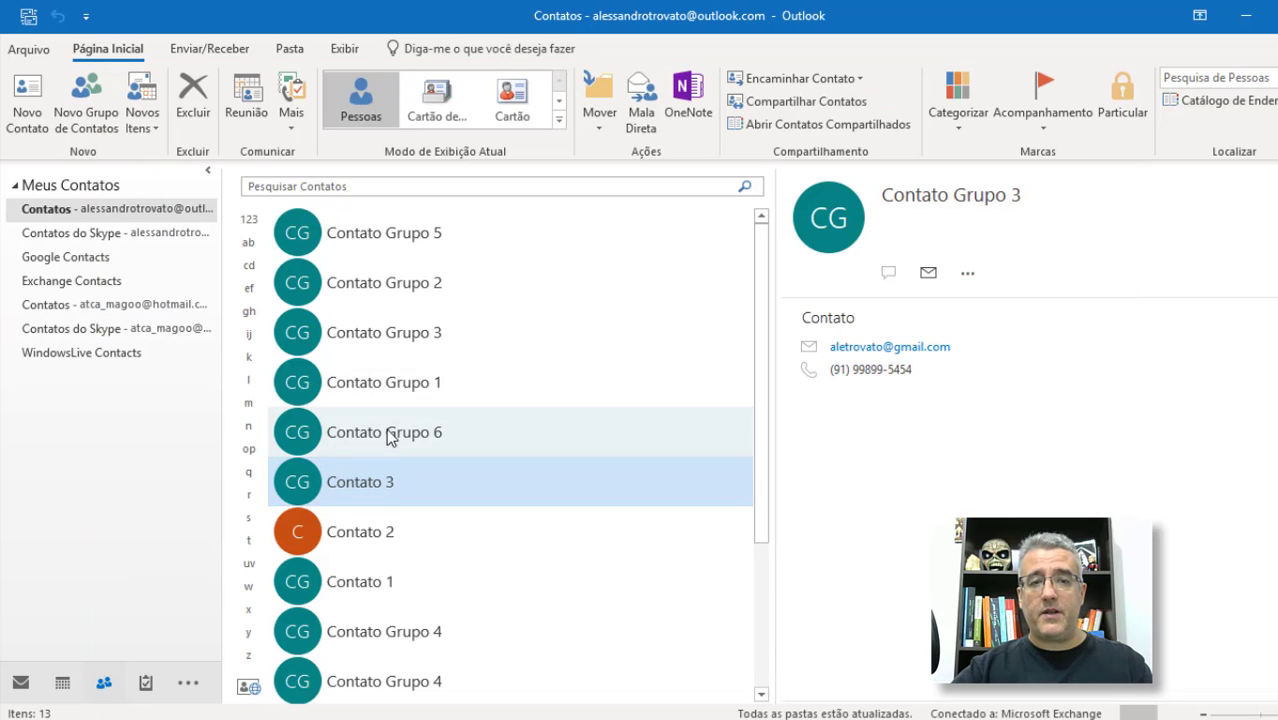
scroll(388, 438, down, 2)
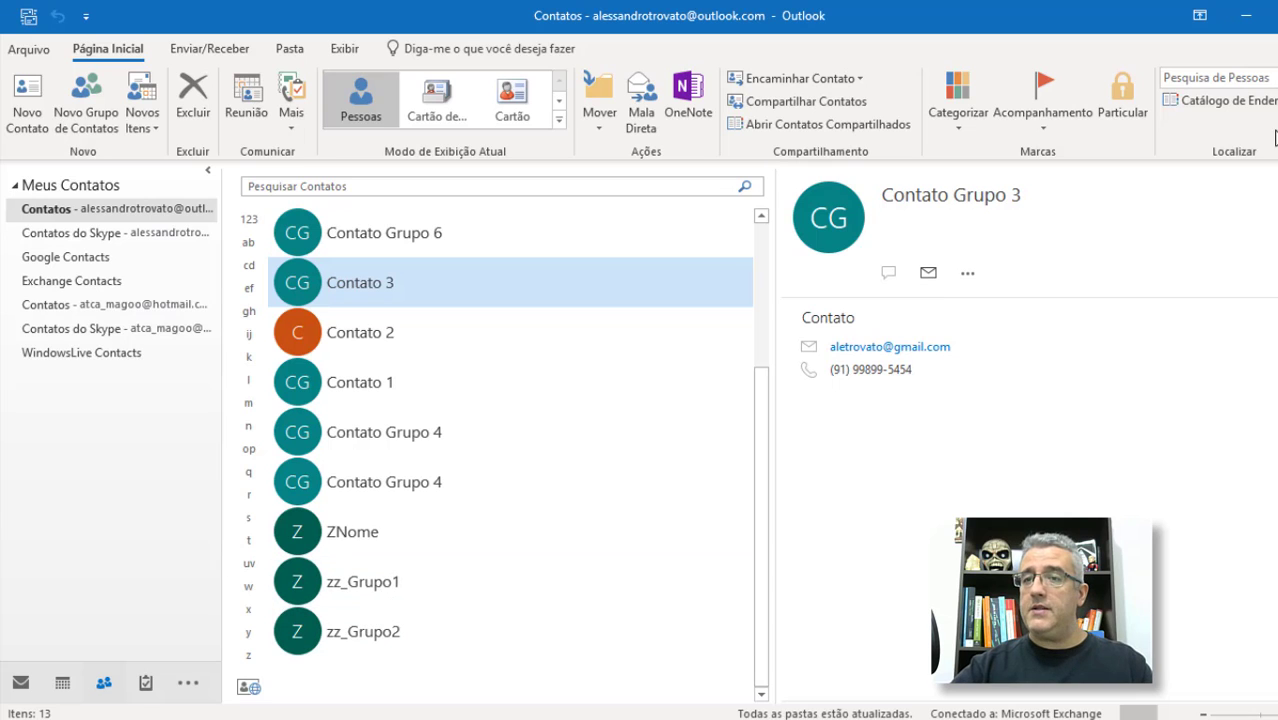
Step: Check in the address book that zz_Grupo1 and zz_Grupo2 sort last, then close it
click(1230, 101)
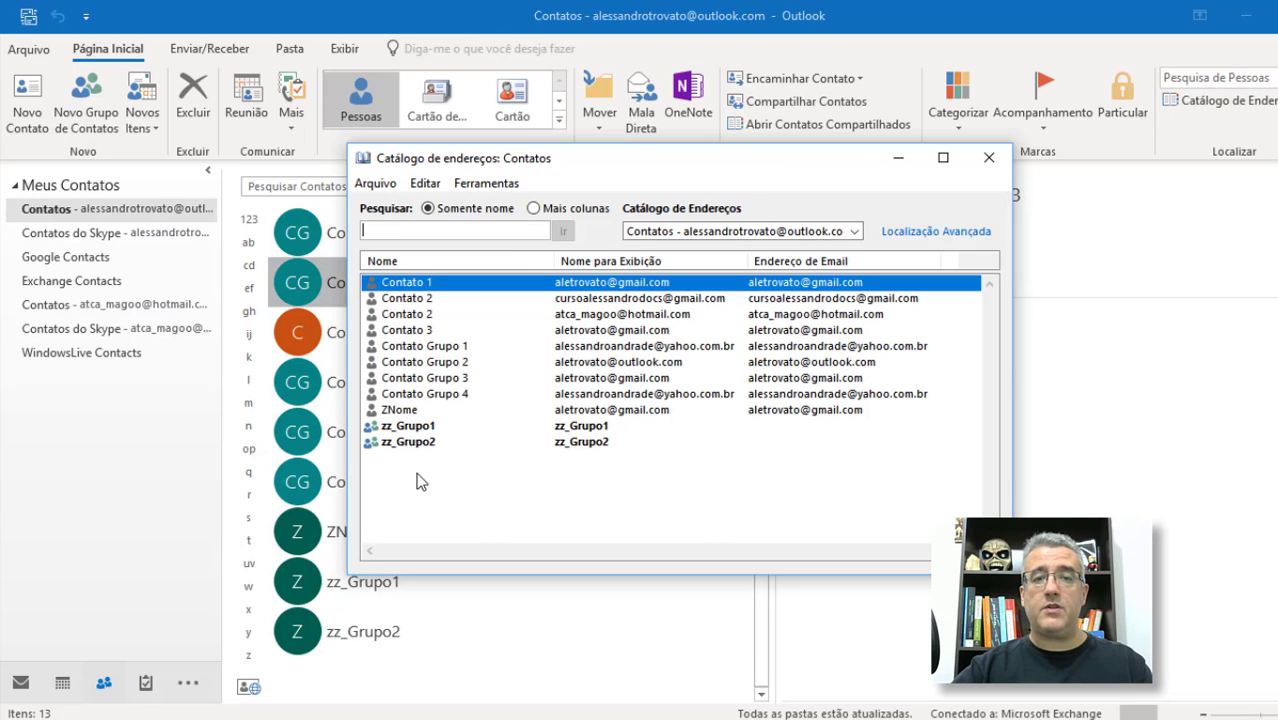
key(Escape)
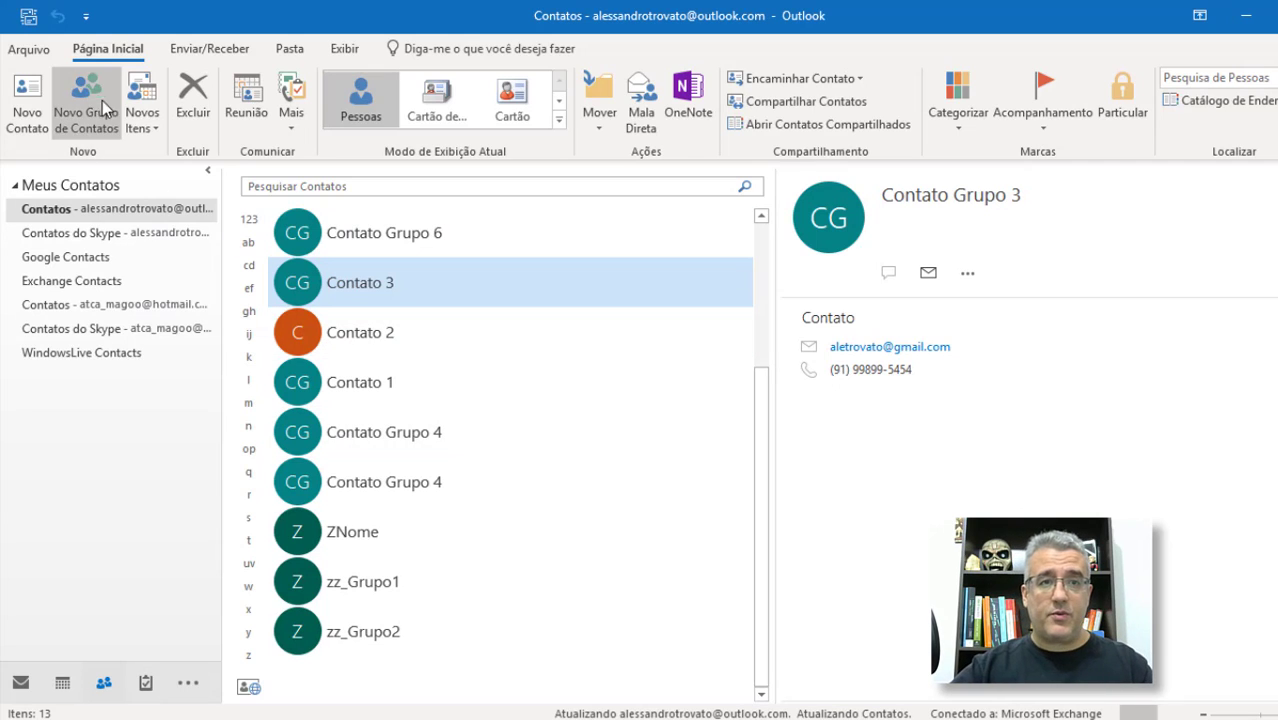
Step: In Mail, start a new email with the zz_Grupo1 group as its To recipient
key(ctrl+1)
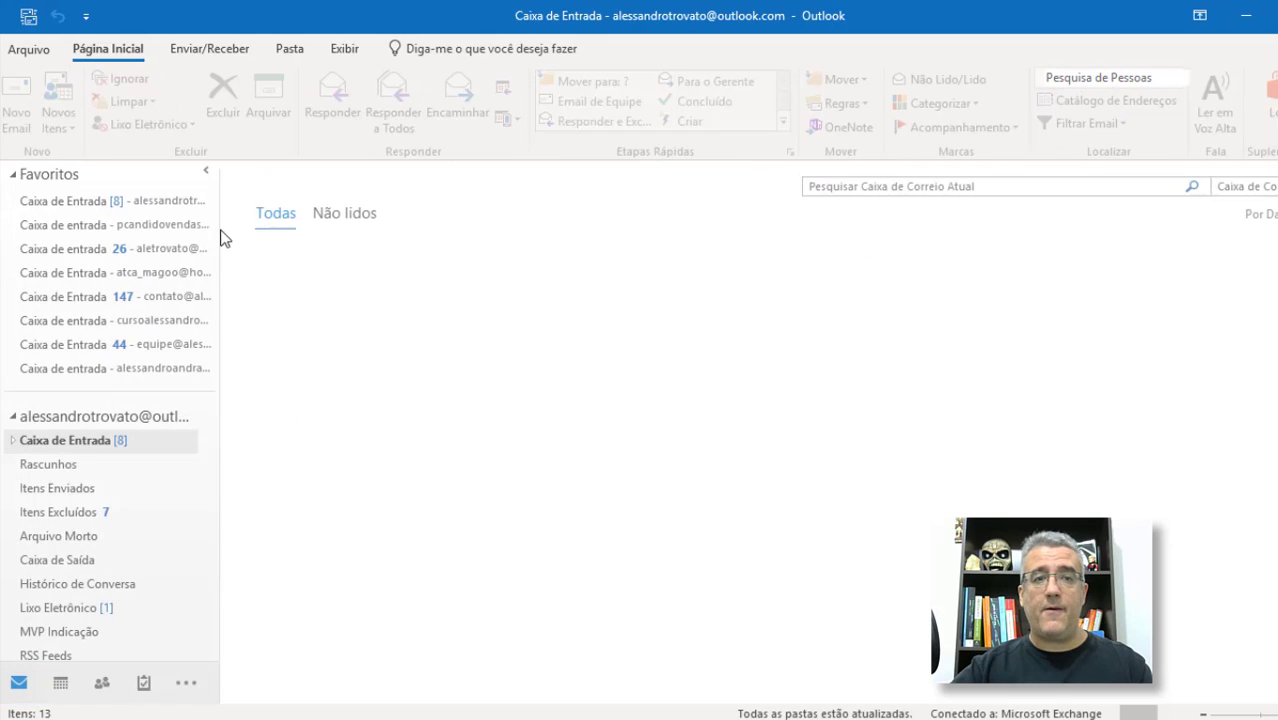
click(28, 100)
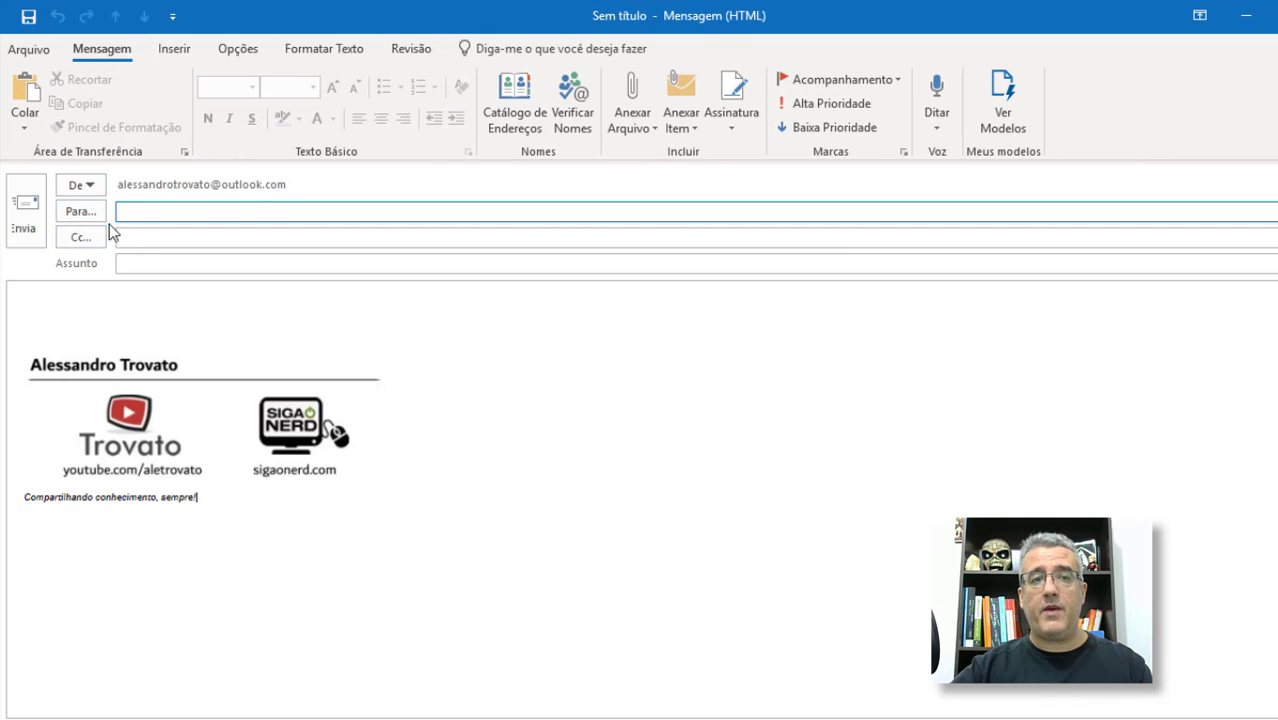
click(82, 214)
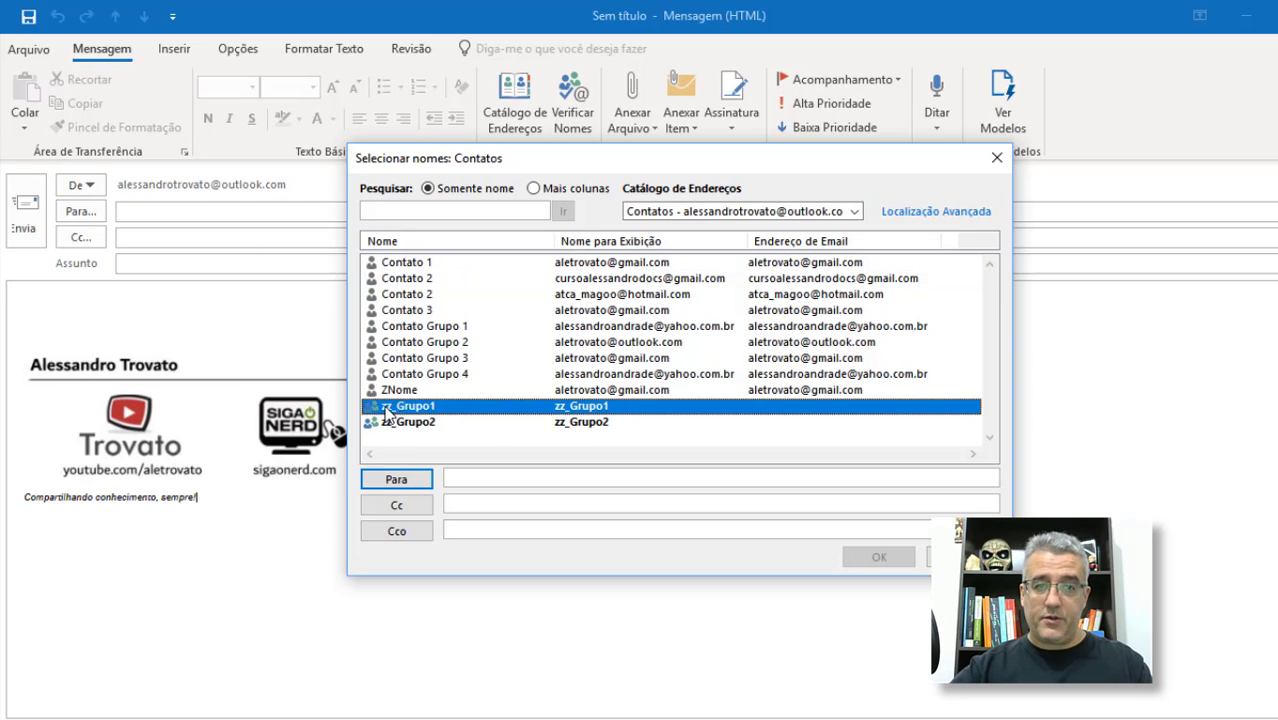
click(419, 408)
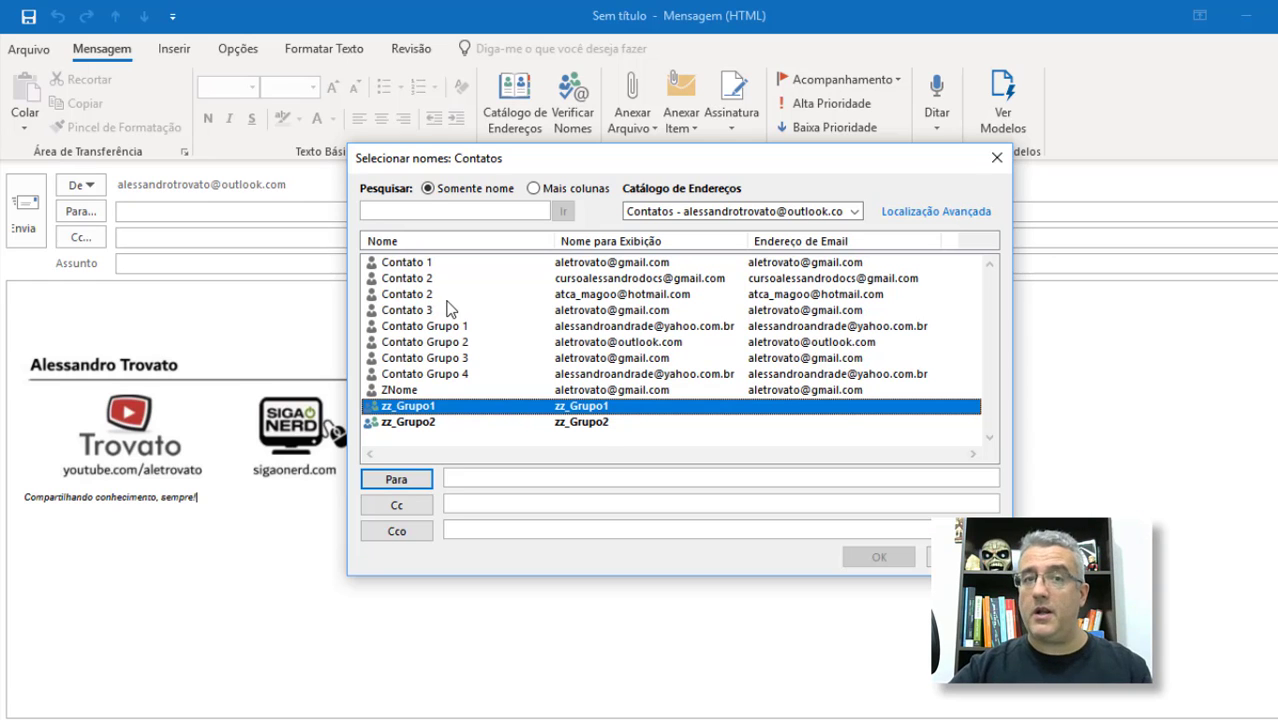
key(Escape)
click(81, 213)
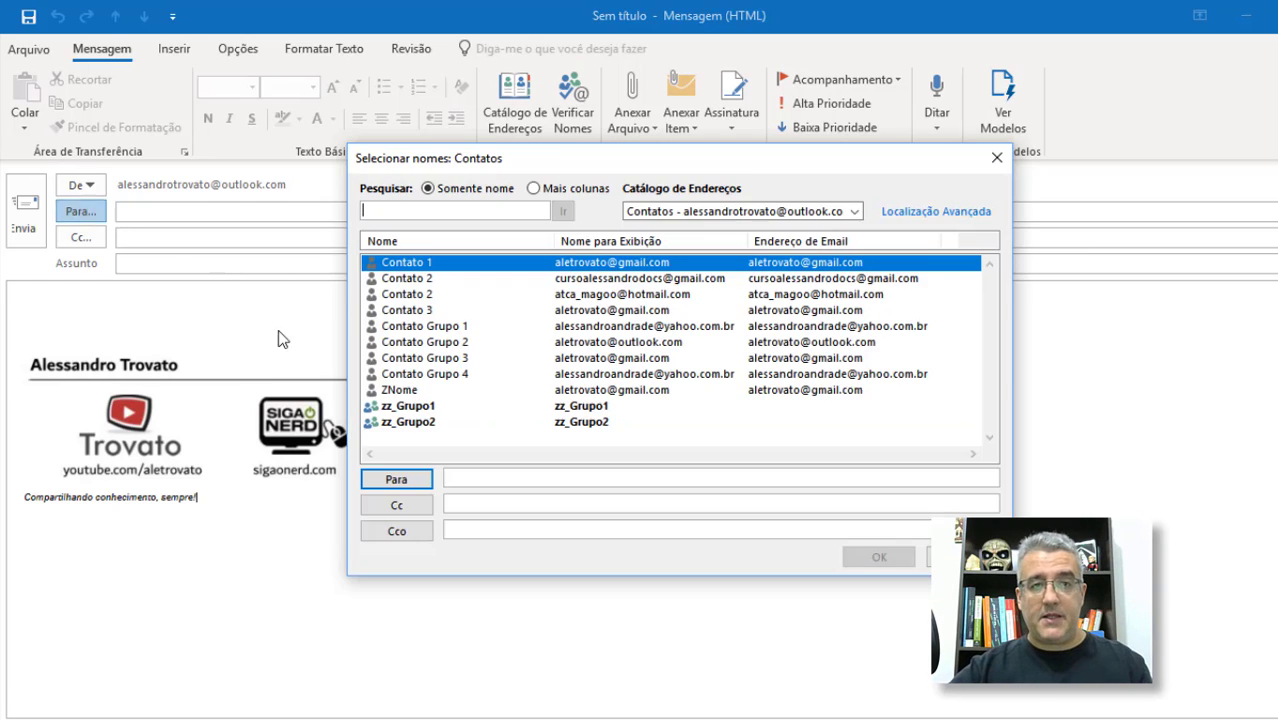
double_click(410, 406)
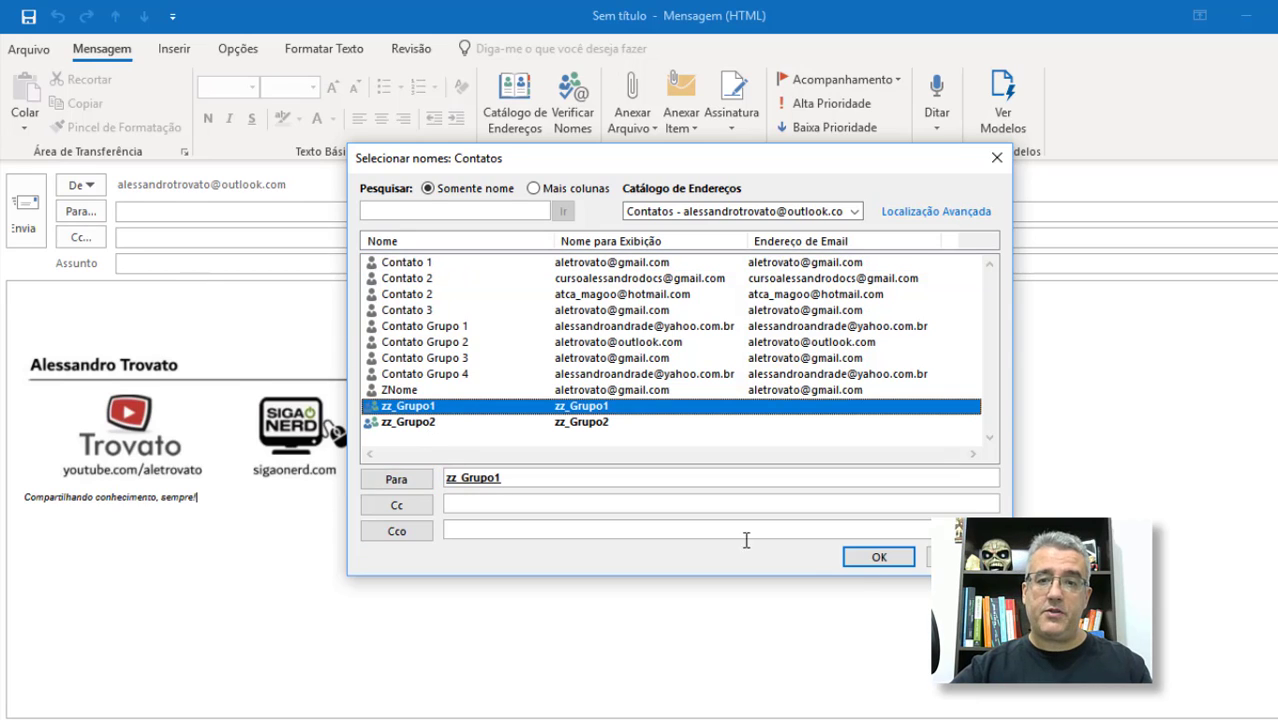
click(877, 560)
click(168, 265)
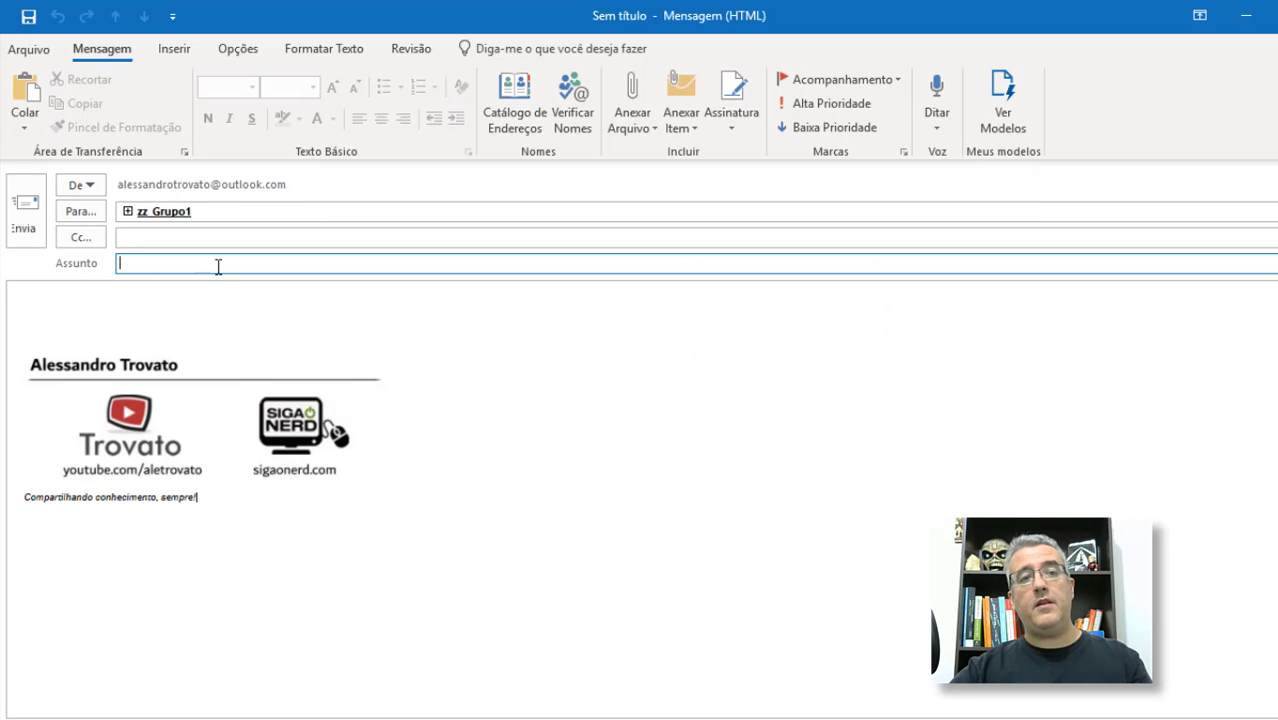
Step: Give the email the subject 'teste' and move zz_Grupo1 from the To line to Bcc
text(teste)
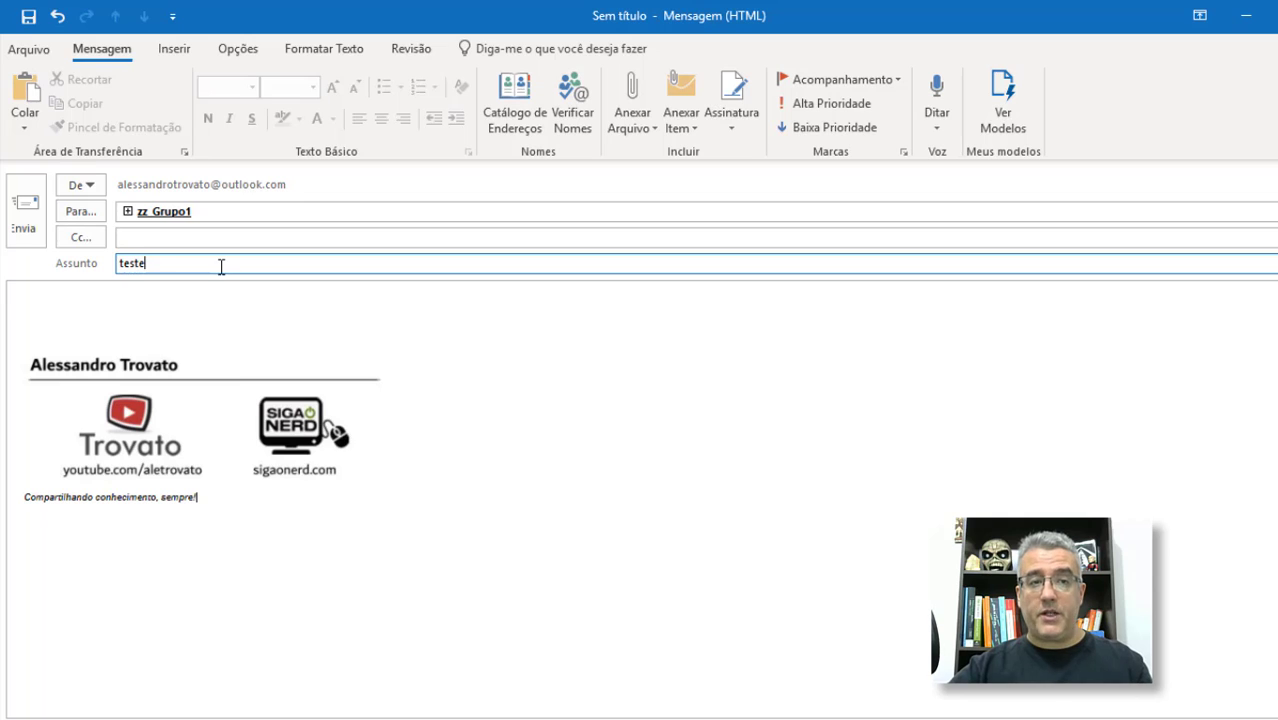
click(252, 58)
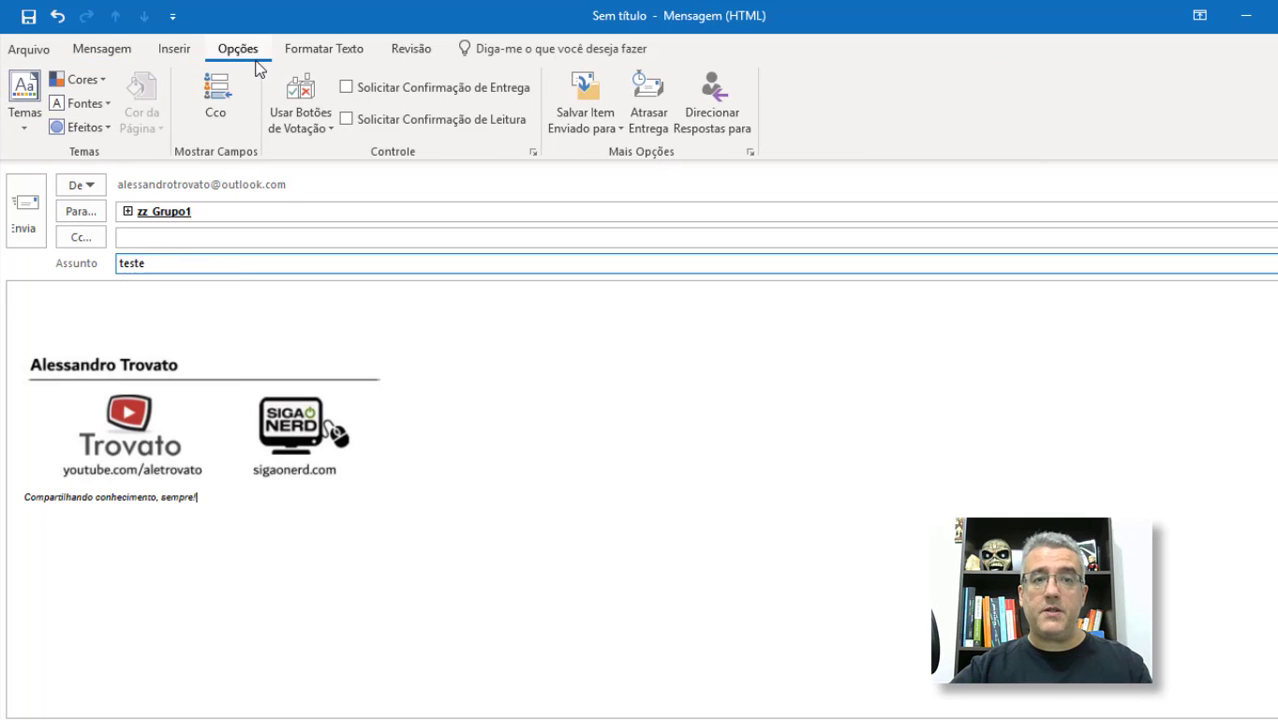
click(222, 100)
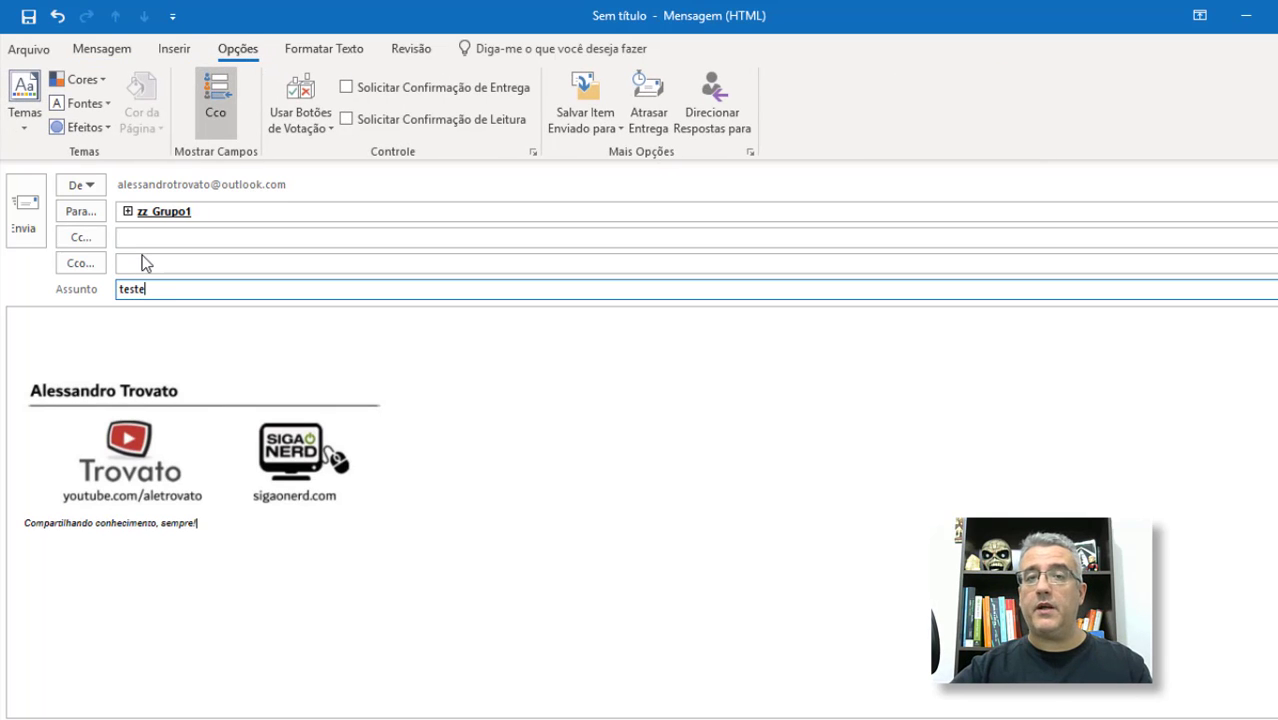
click(177, 216)
double_click(177, 216)
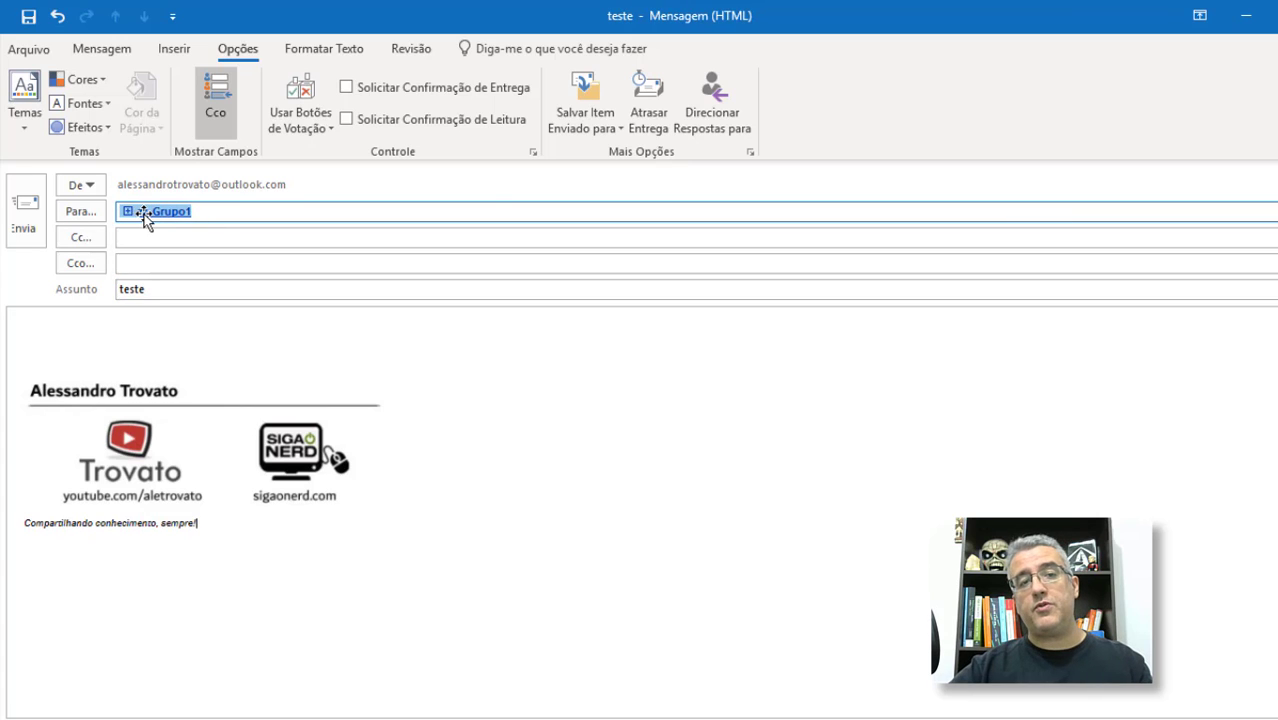
mouse_move(153, 212)
click(231, 289)
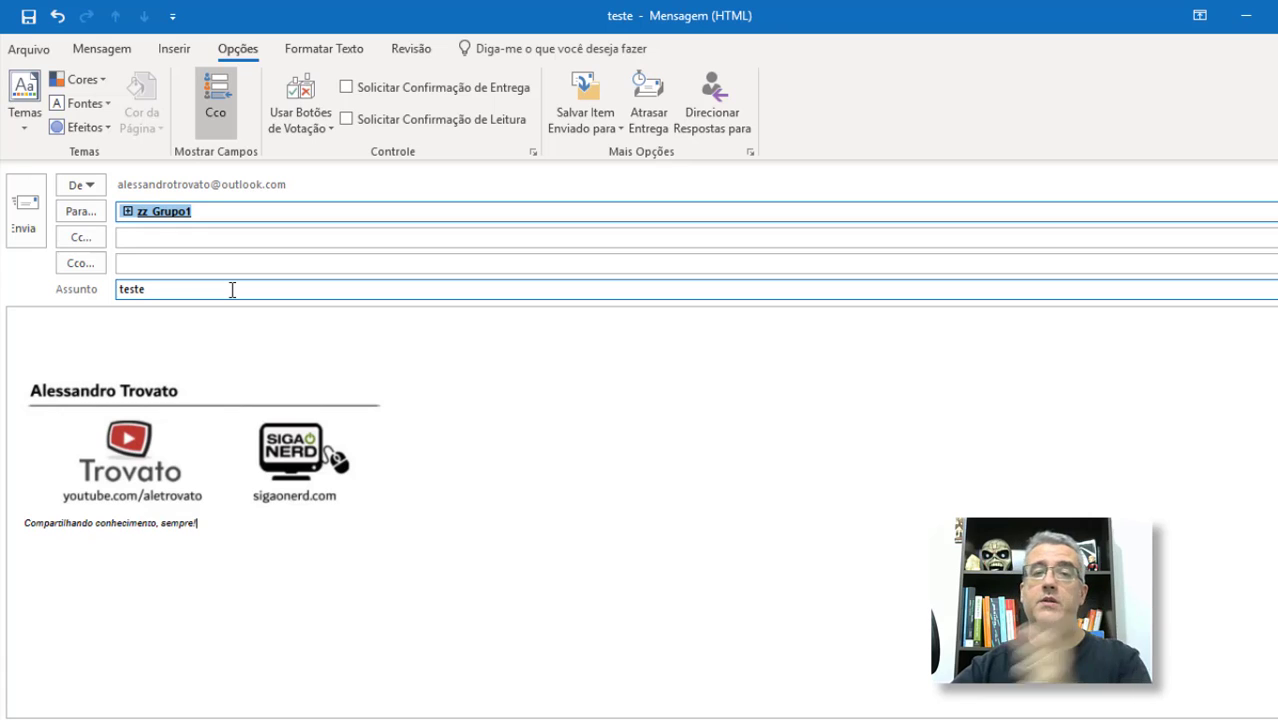
click(198, 237)
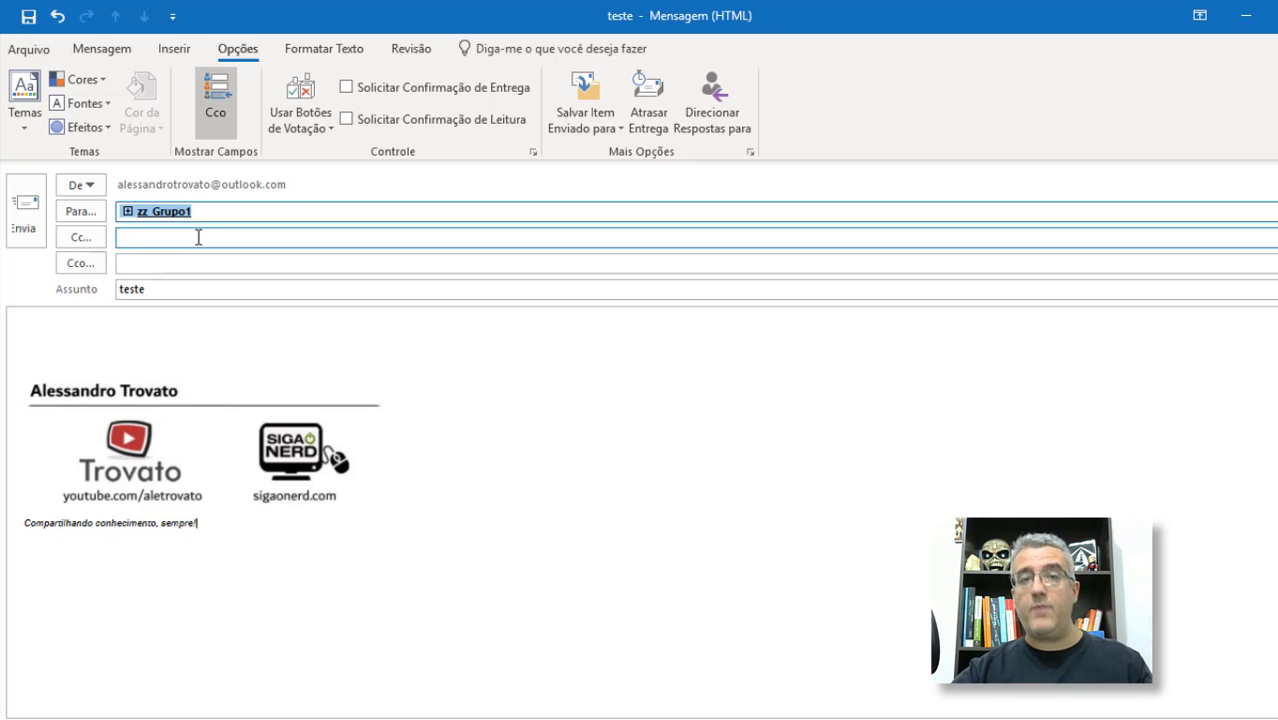
drag(153, 218, 161, 264)
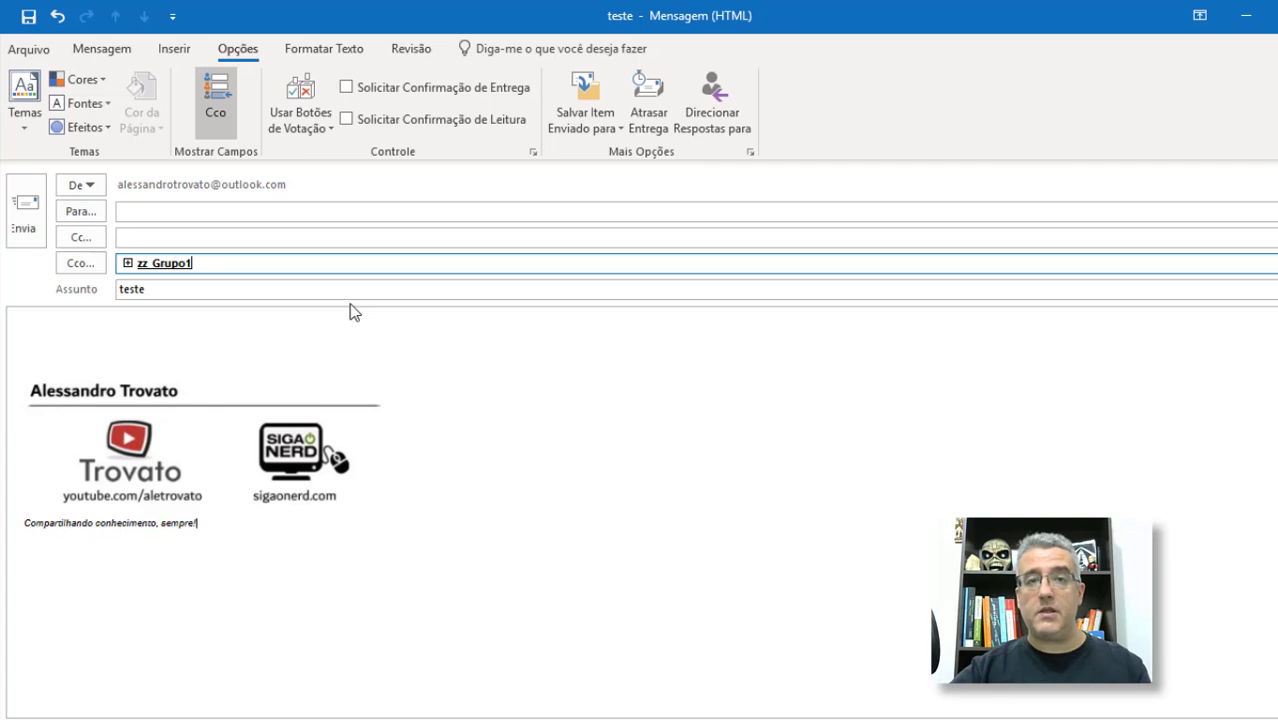
Step: Close the draft without saving it
click(242, 332)
key(Escape)
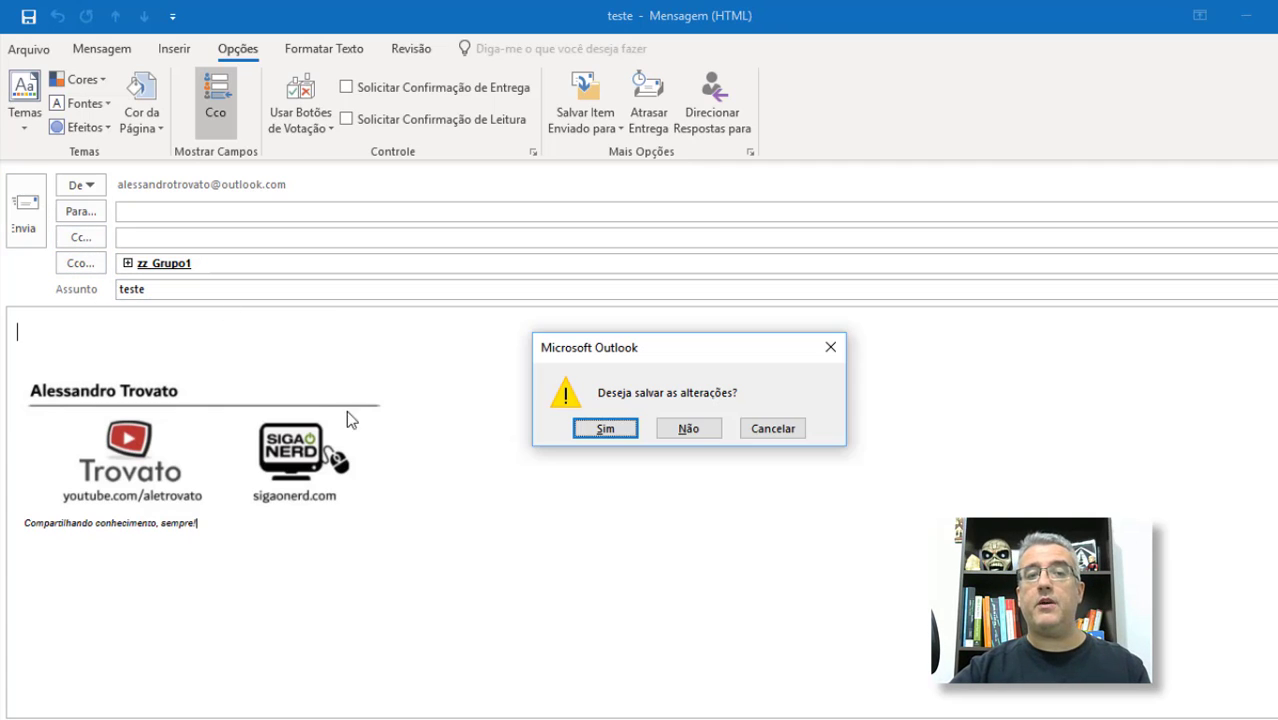
click(657, 428)
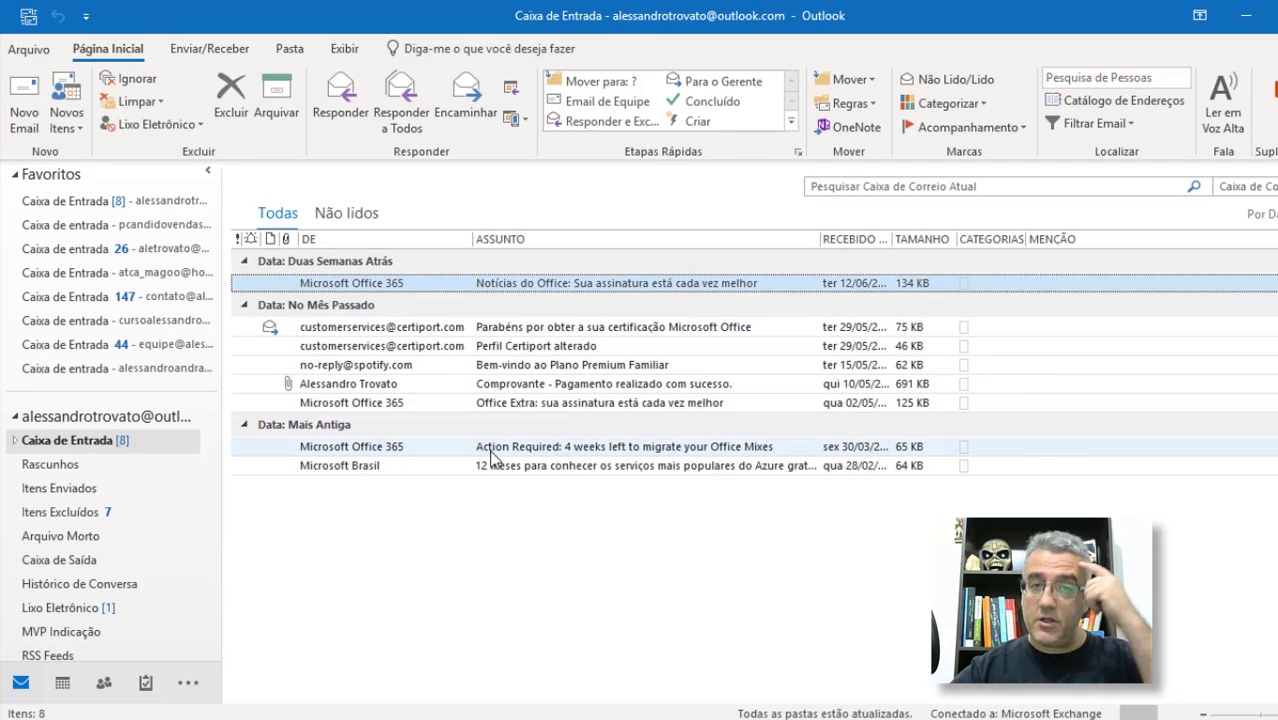
Step: In People, open the zz_Grupo1 group window maximized
click(103, 683)
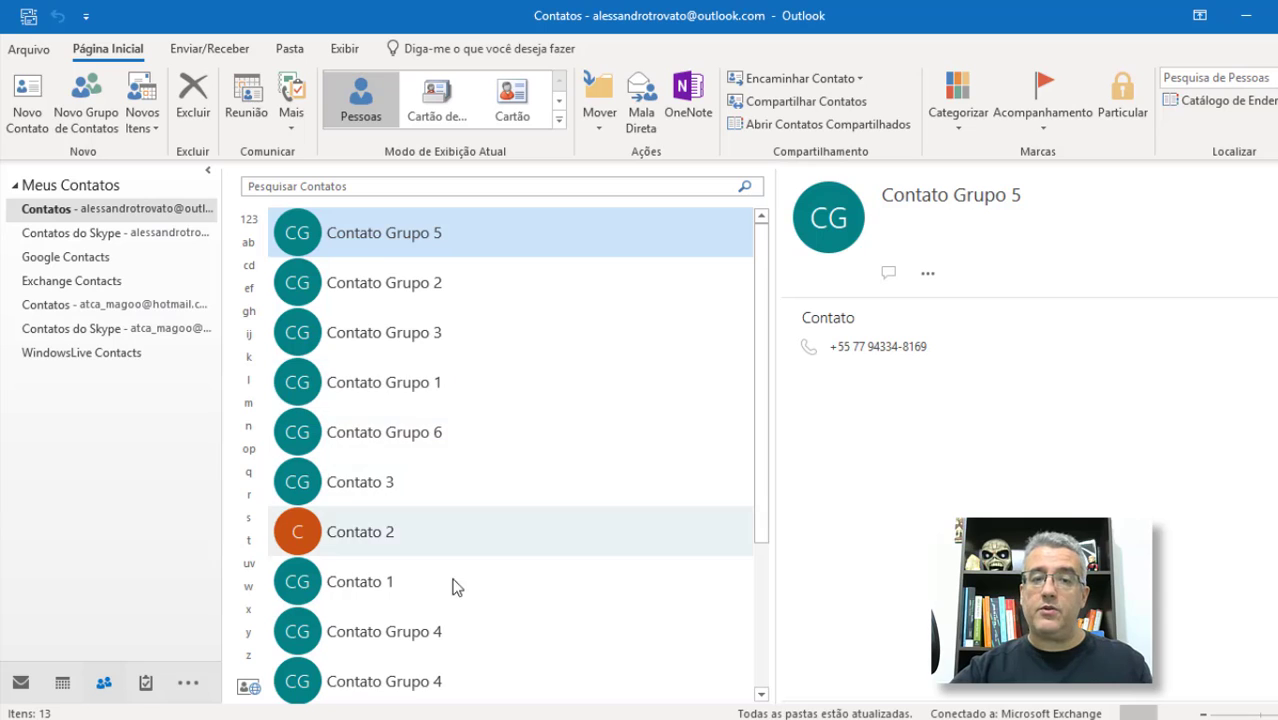
scroll(430, 570, down, 3)
double_click(400, 590)
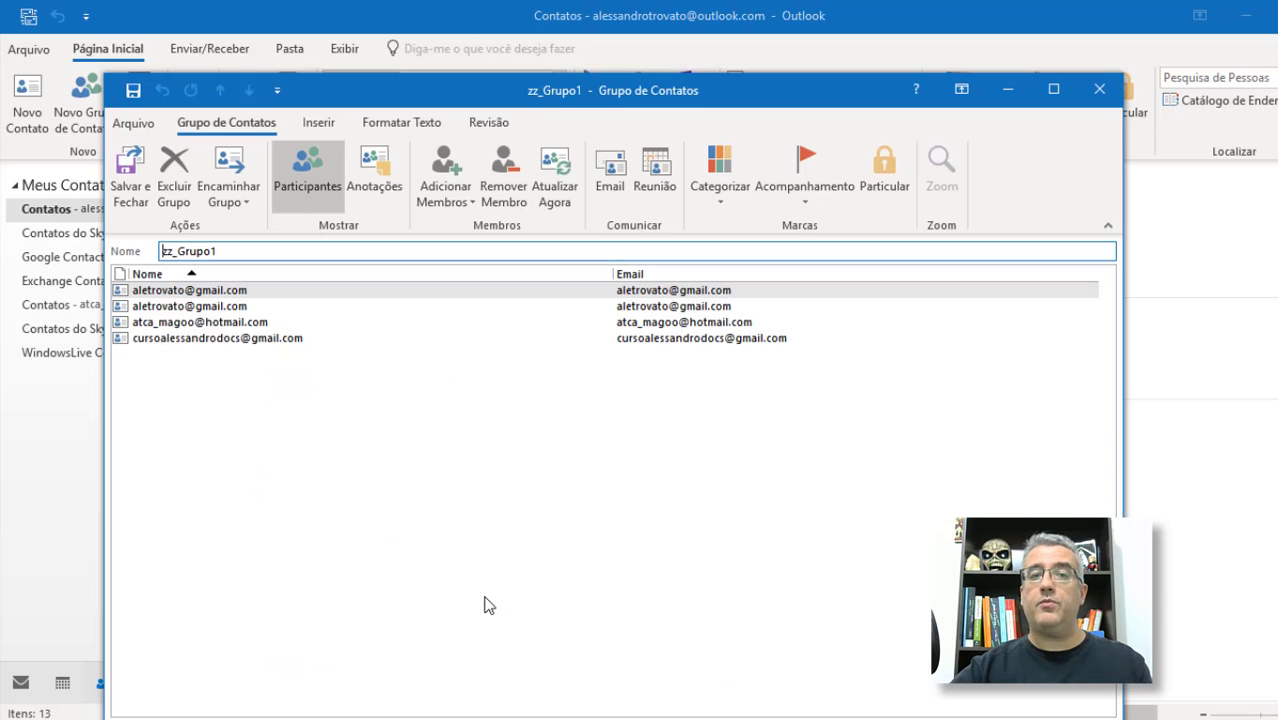
click(1058, 91)
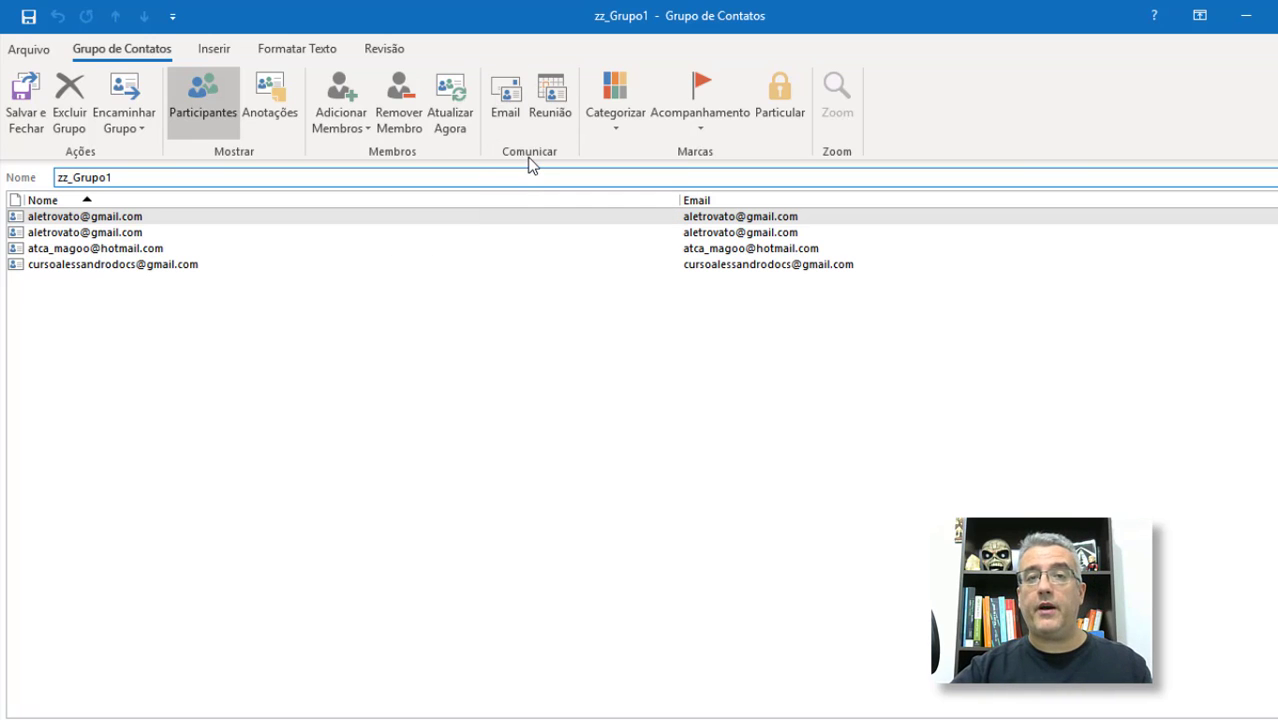
Step: Start an email to zz_Grupo1, discard it unsaved, and close the group
click(505, 100)
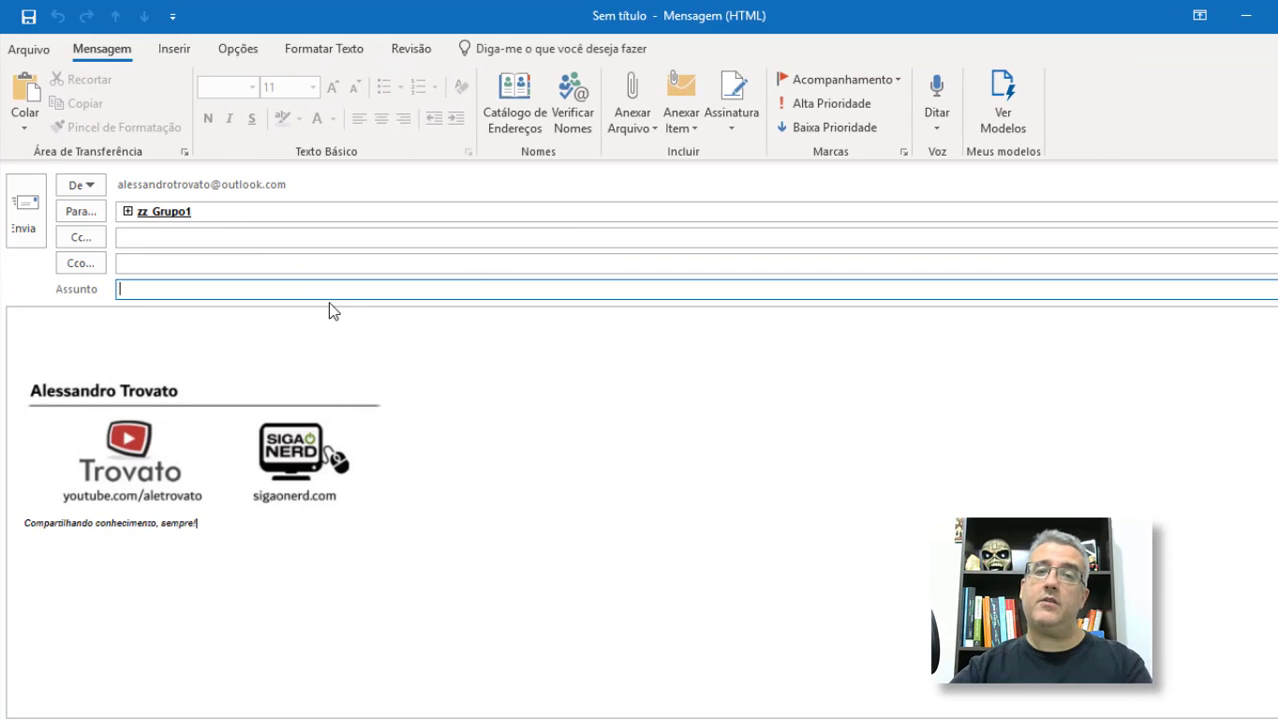
key(Escape)
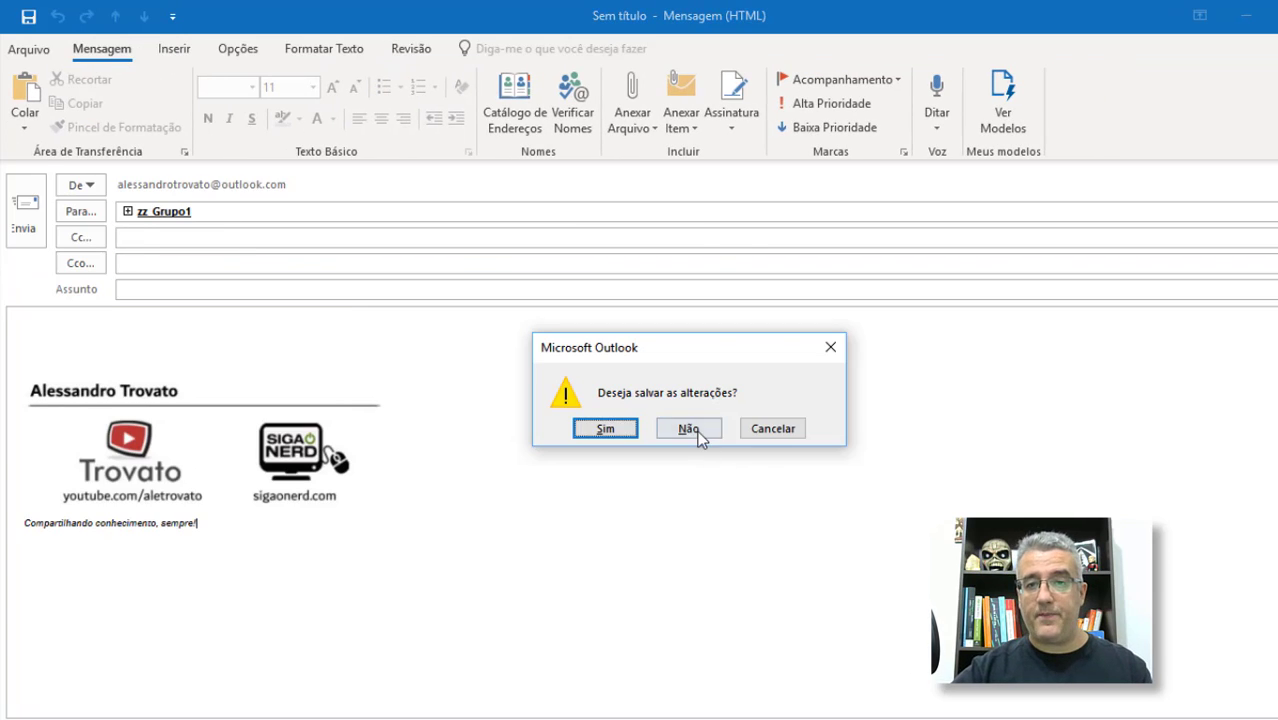
click(697, 431)
click(542, 376)
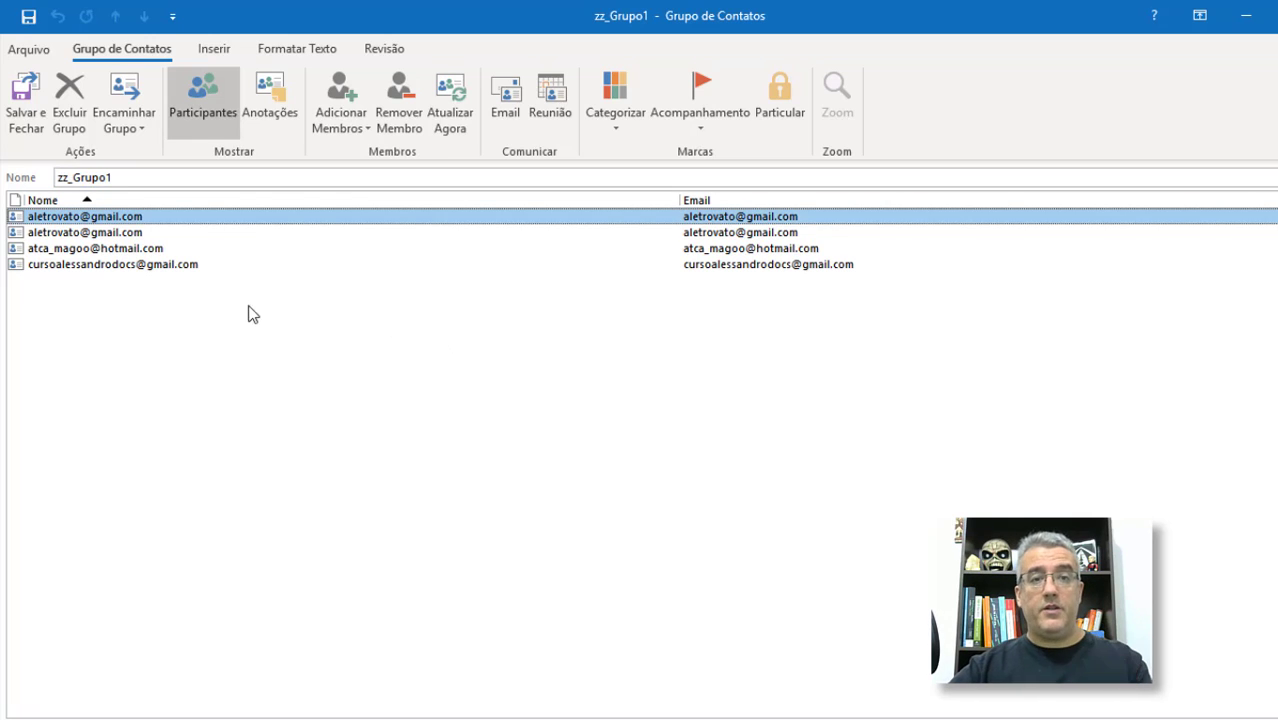
key(Escape)
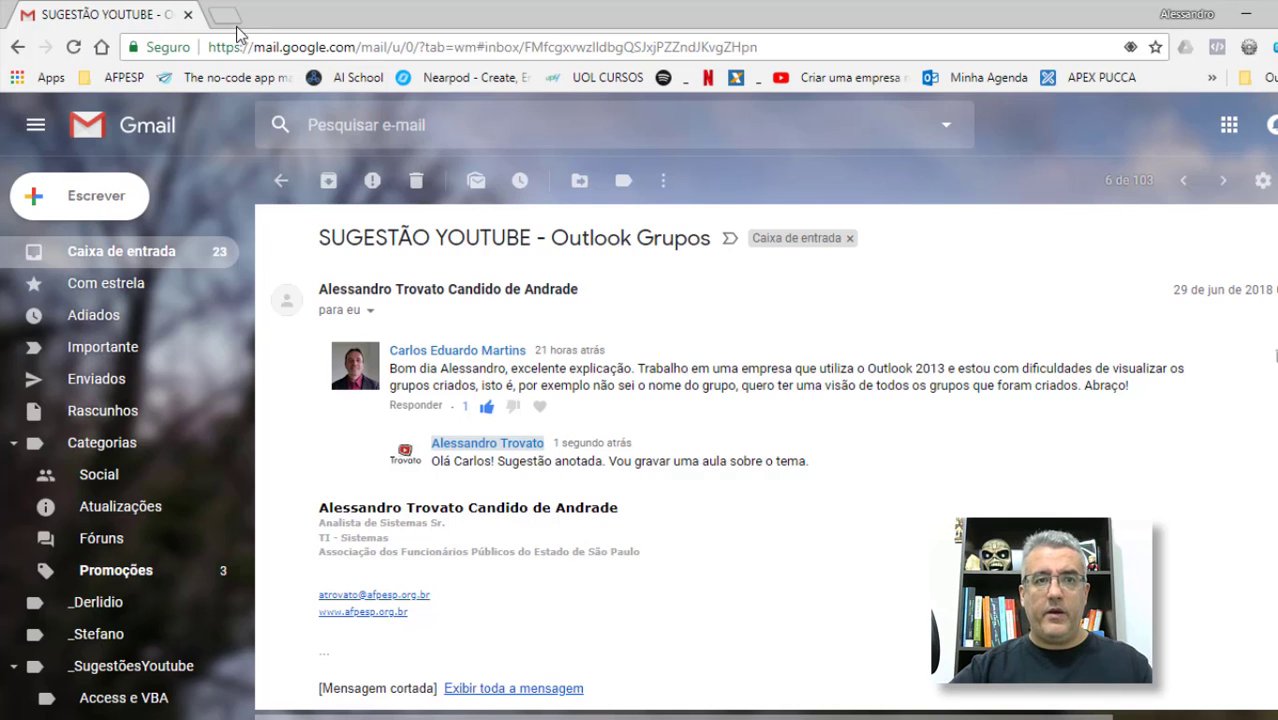
Step: Load outlook.com in a new Chrome tab and scroll its People page to the zz_ lists
click(226, 18)
text(outlook.com)
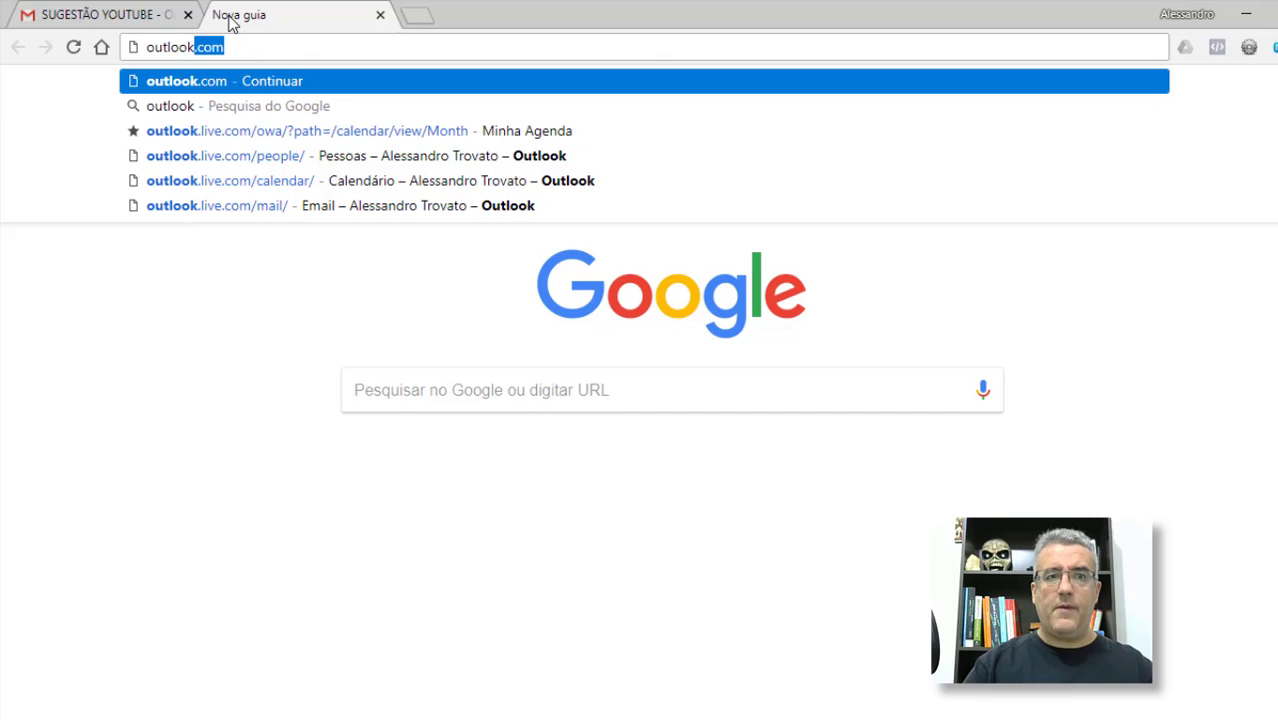
key(Return)
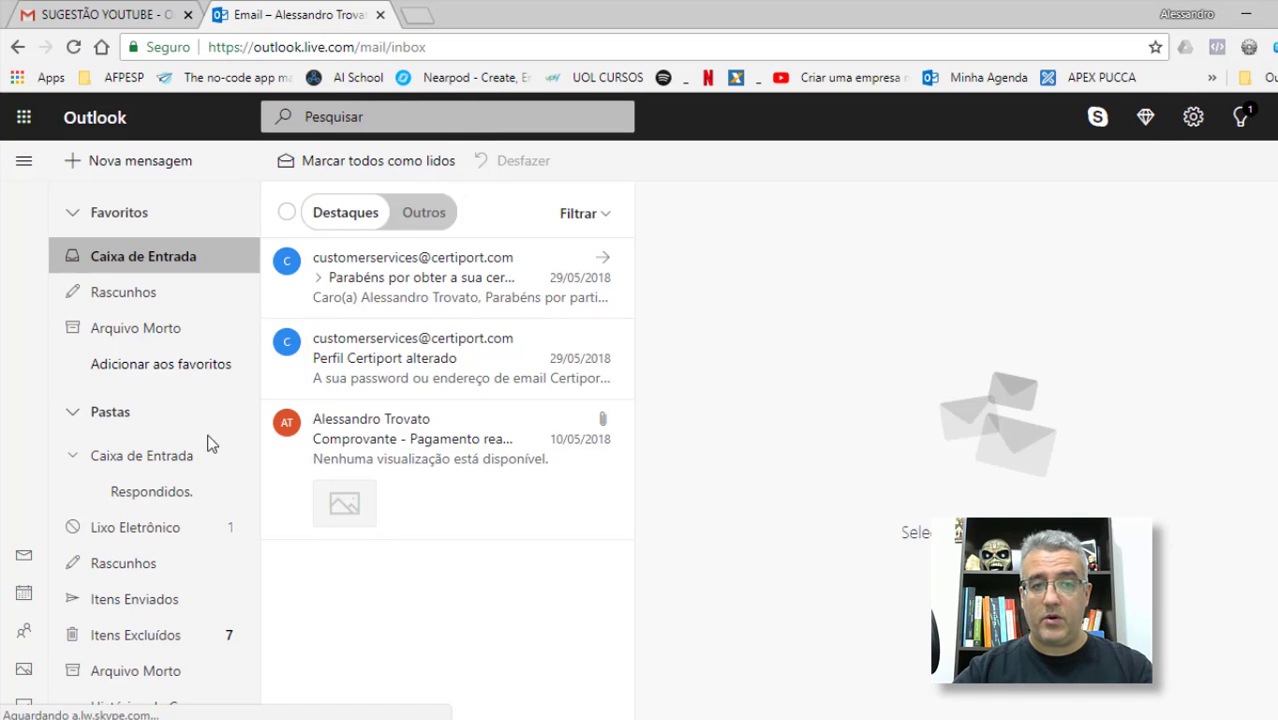
click(25, 633)
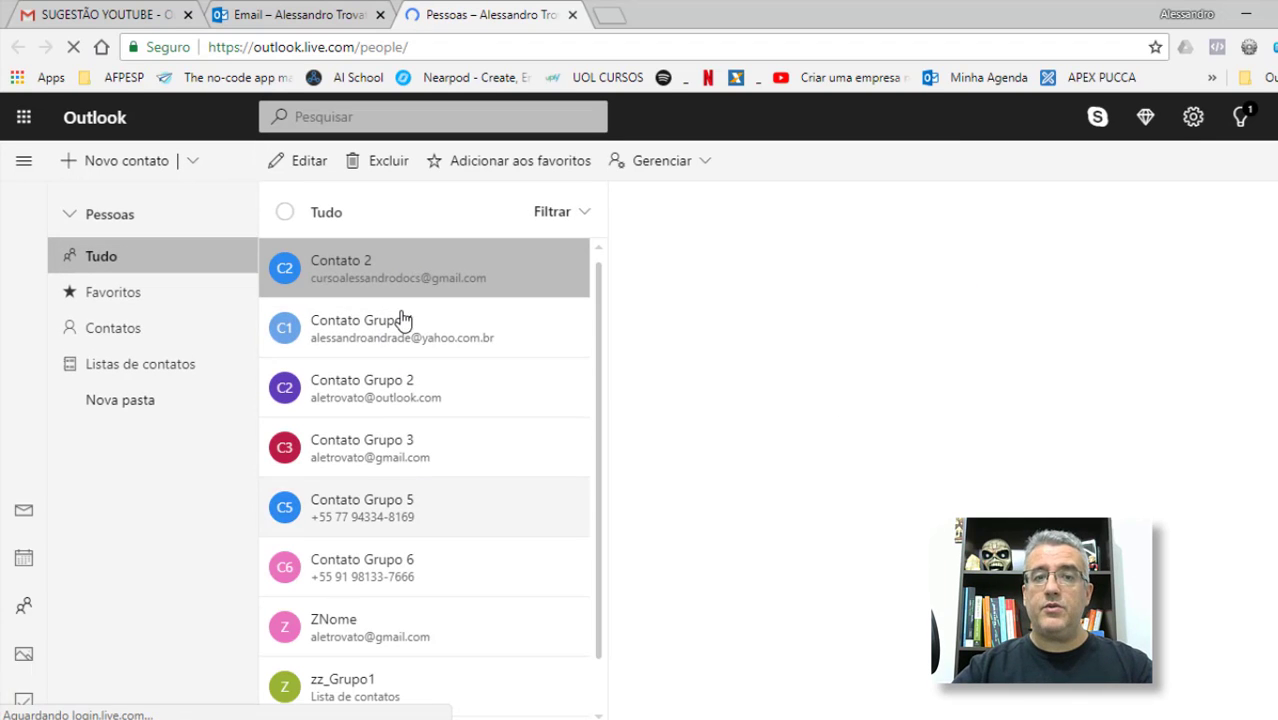
scroll(390, 509, down, 1)
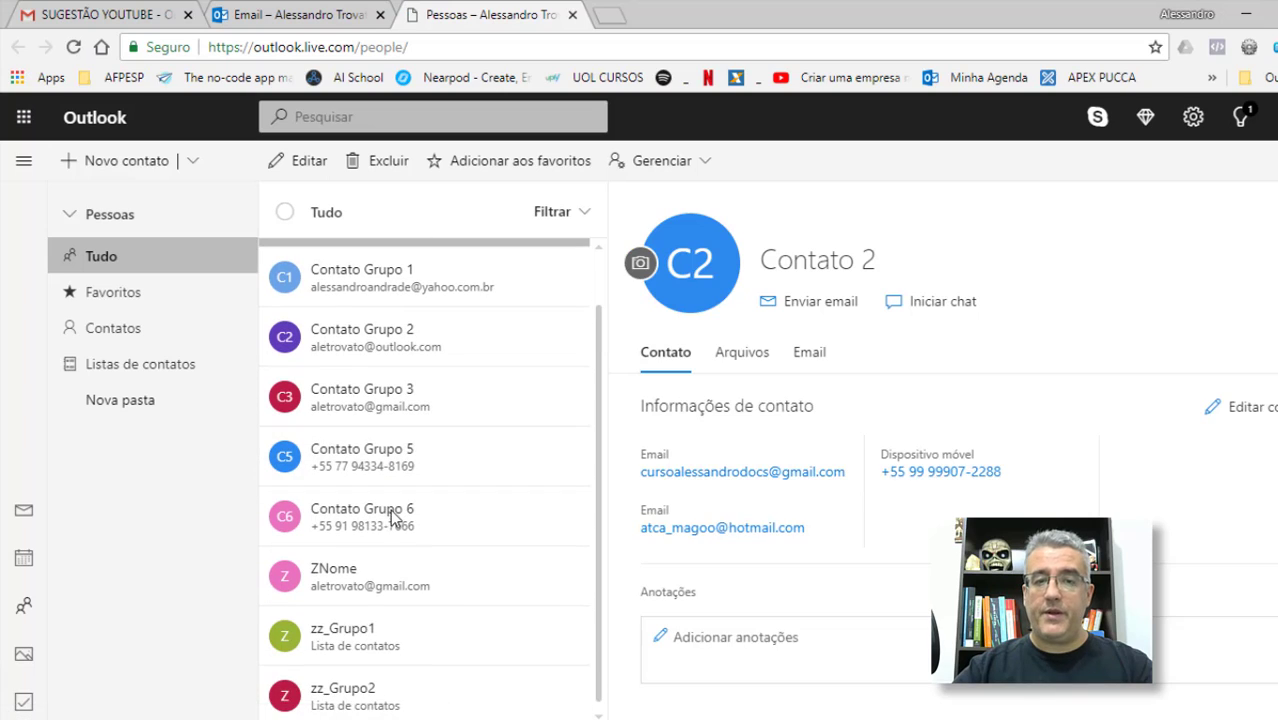
Step: Append ' - Amigos' to the zz_Grupo1 contact list name and save it
click(350, 640)
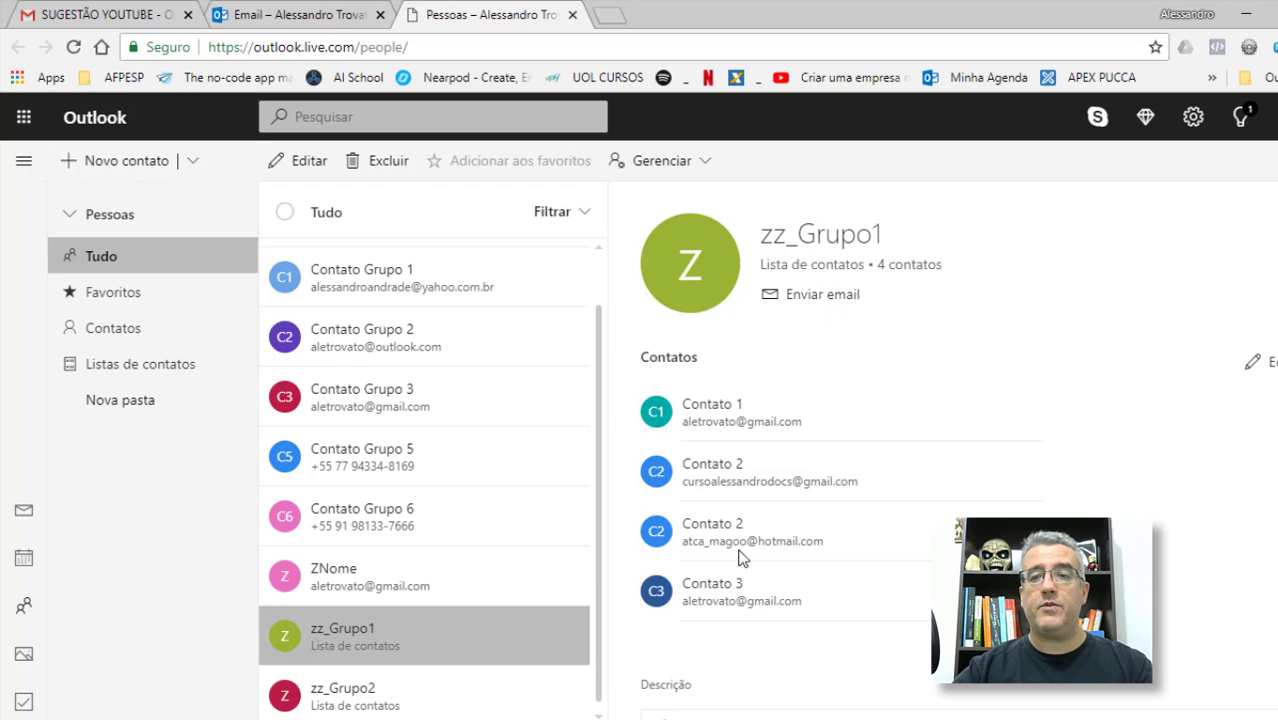
scroll(1003, 416, down, 1)
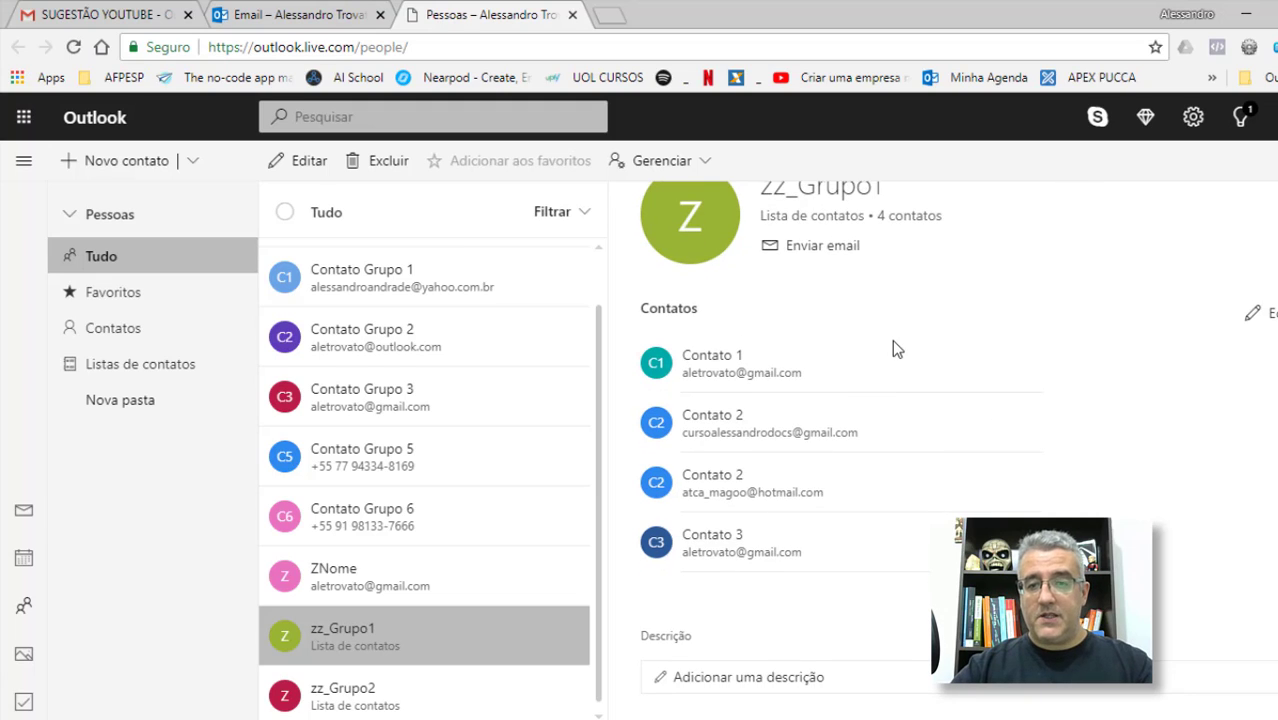
scroll(896, 349, up, 1)
scroll(956, 377, down, 1)
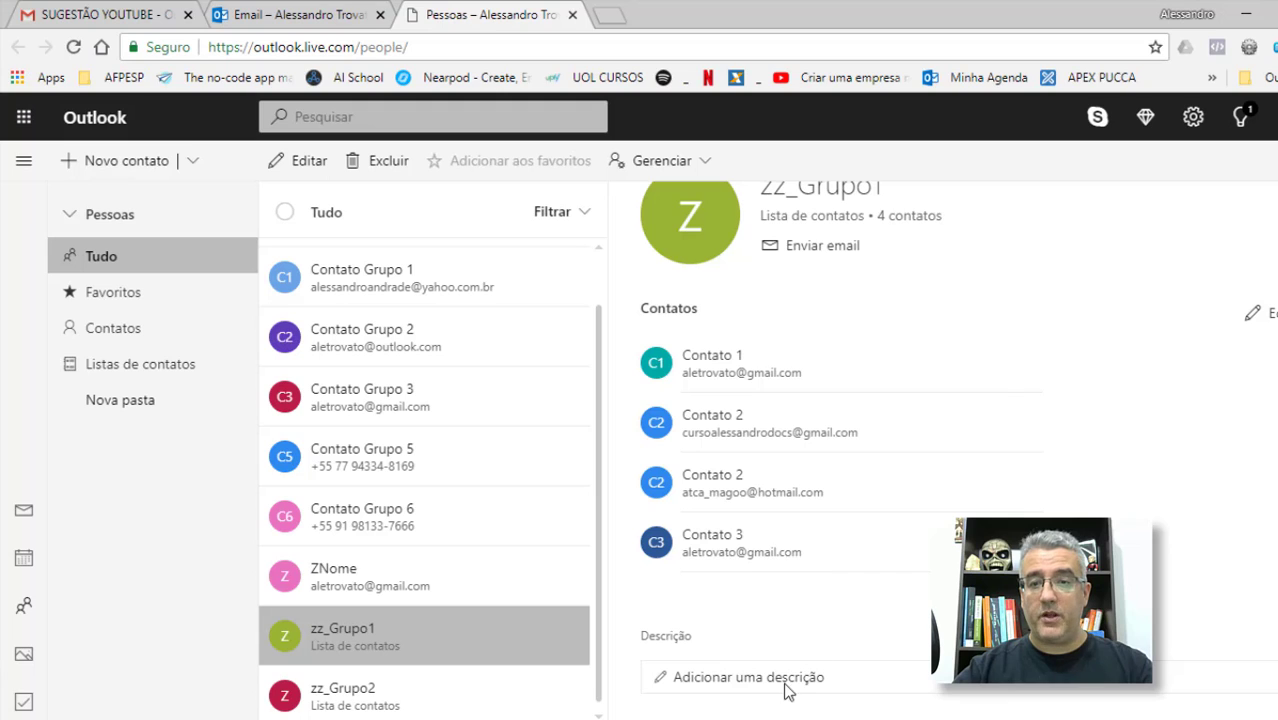
click(665, 688)
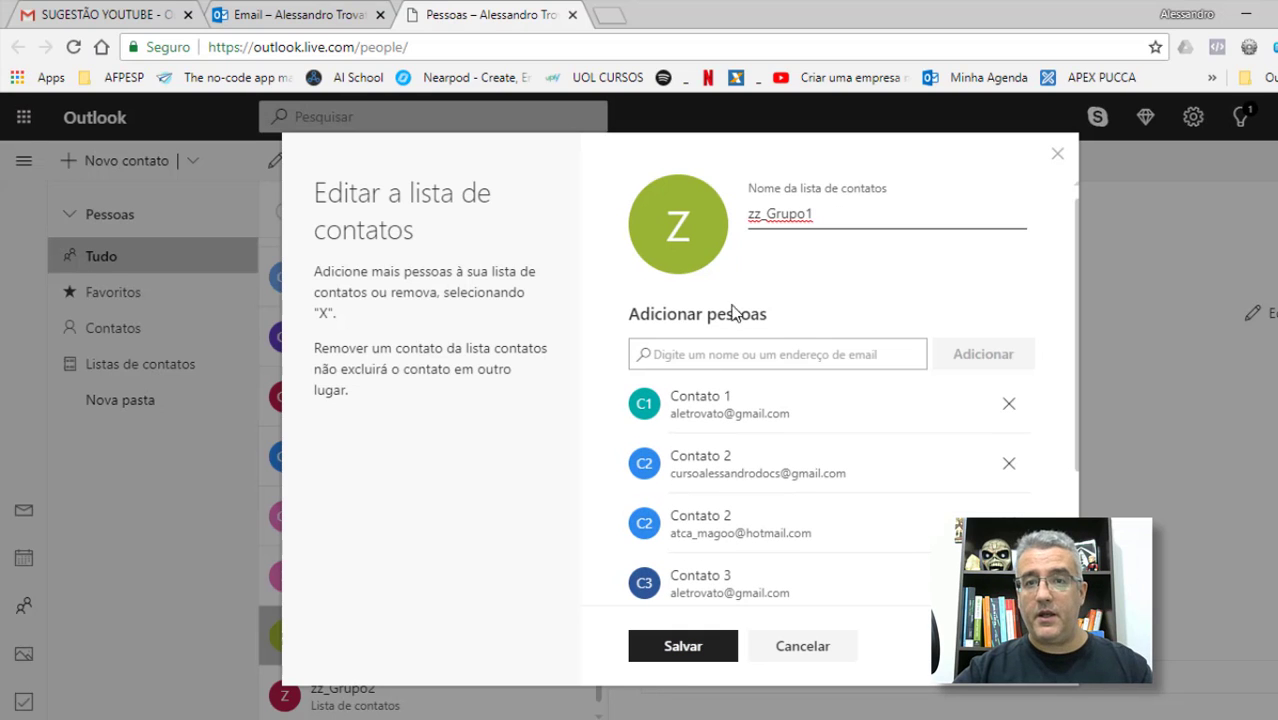
click(672, 359)
click(818, 214)
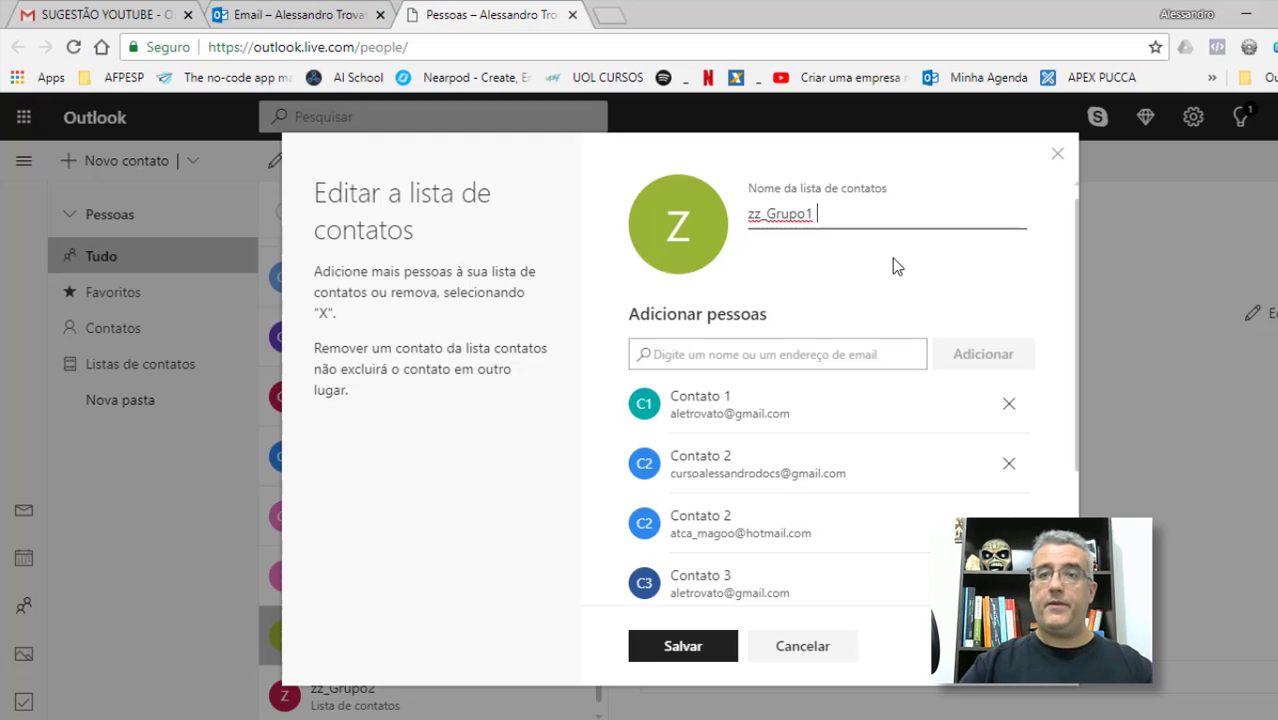
text(- Amigos)
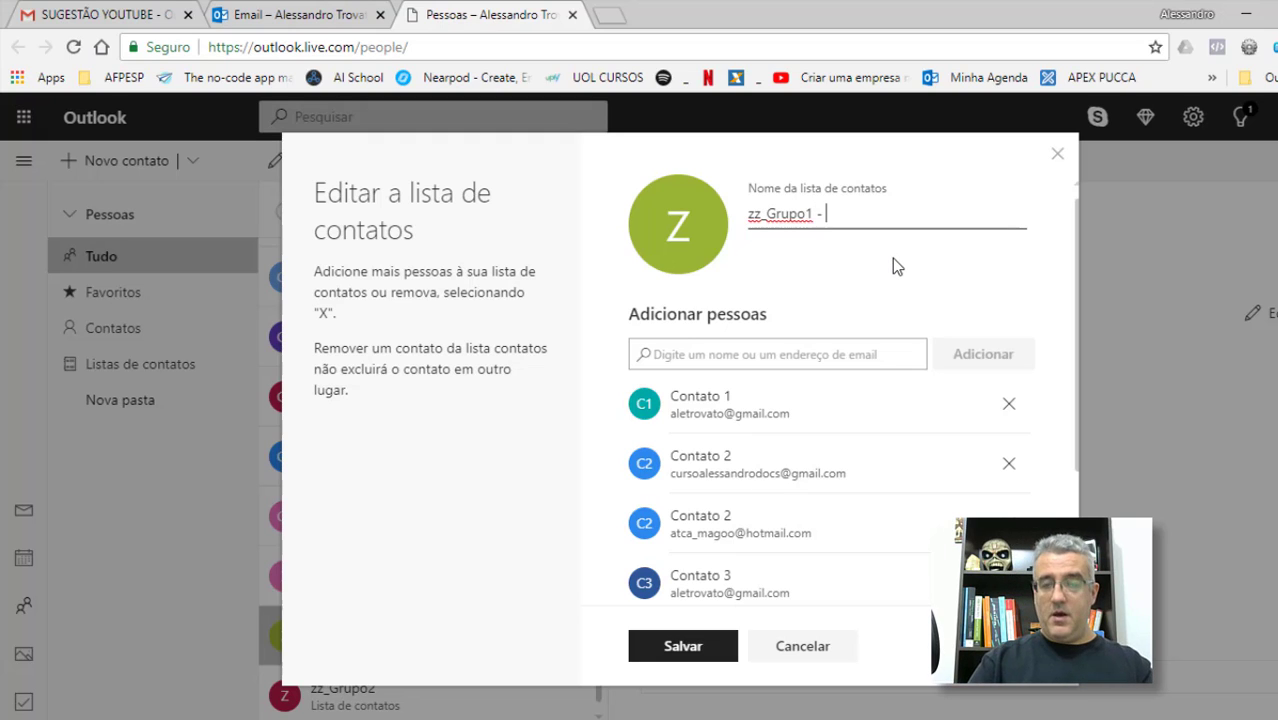
click(681, 645)
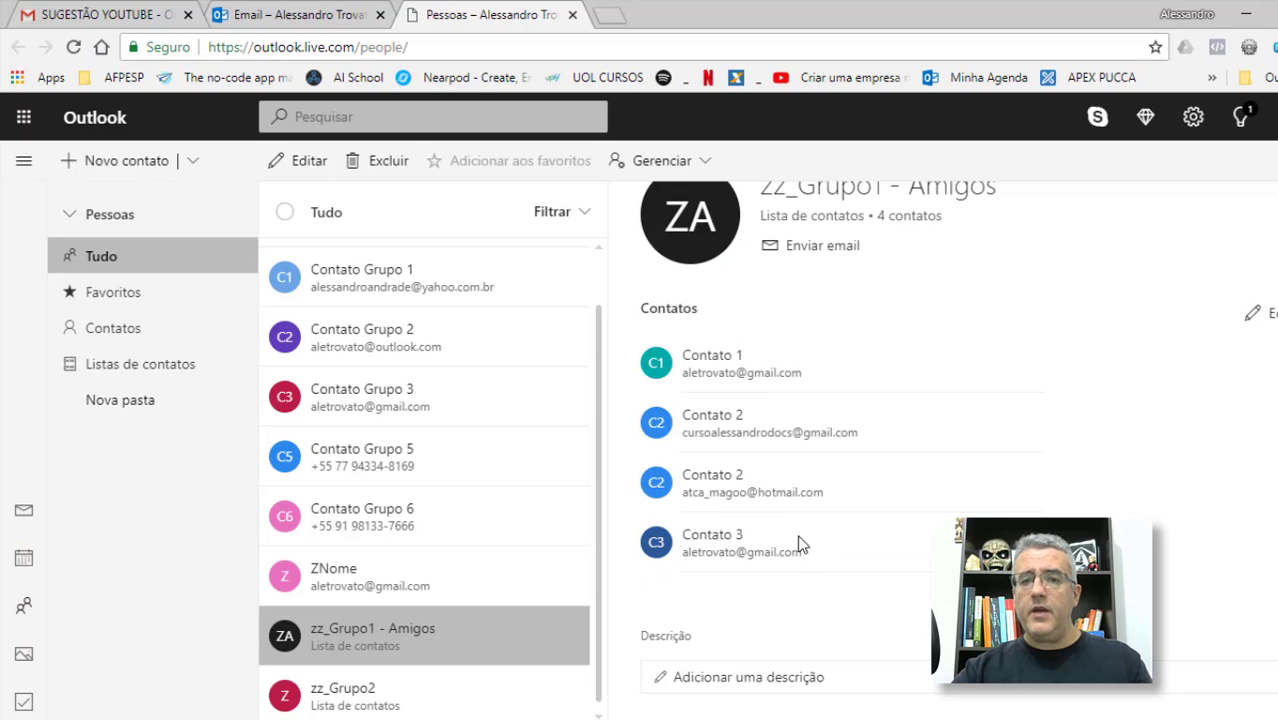
scroll(802, 539, up, 1)
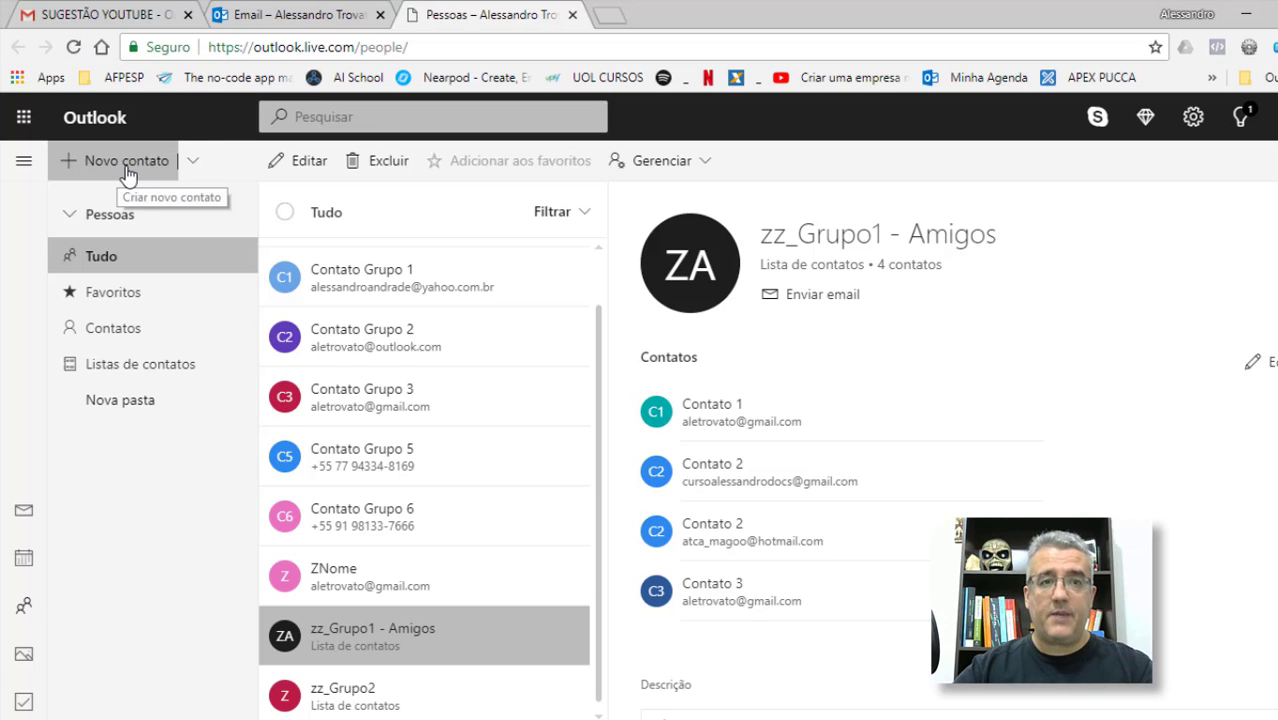
Step: Start a new contact list named zz_Grupo3
click(192, 163)
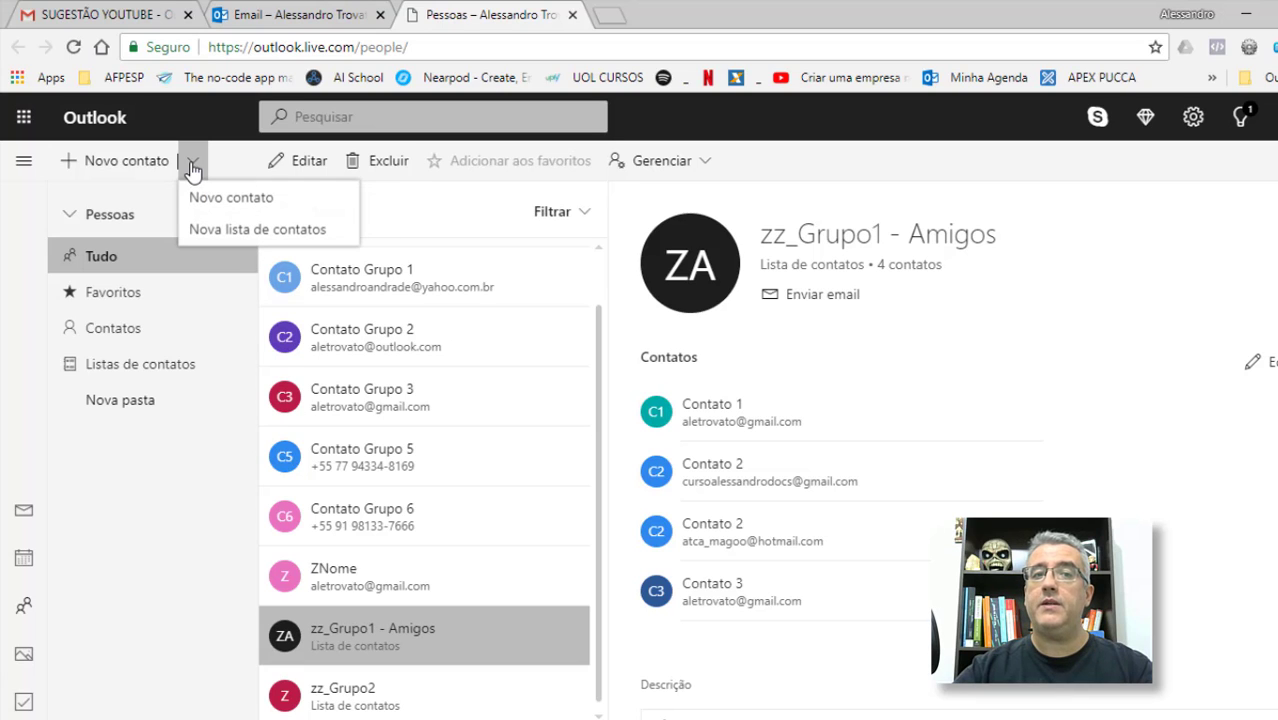
click(228, 236)
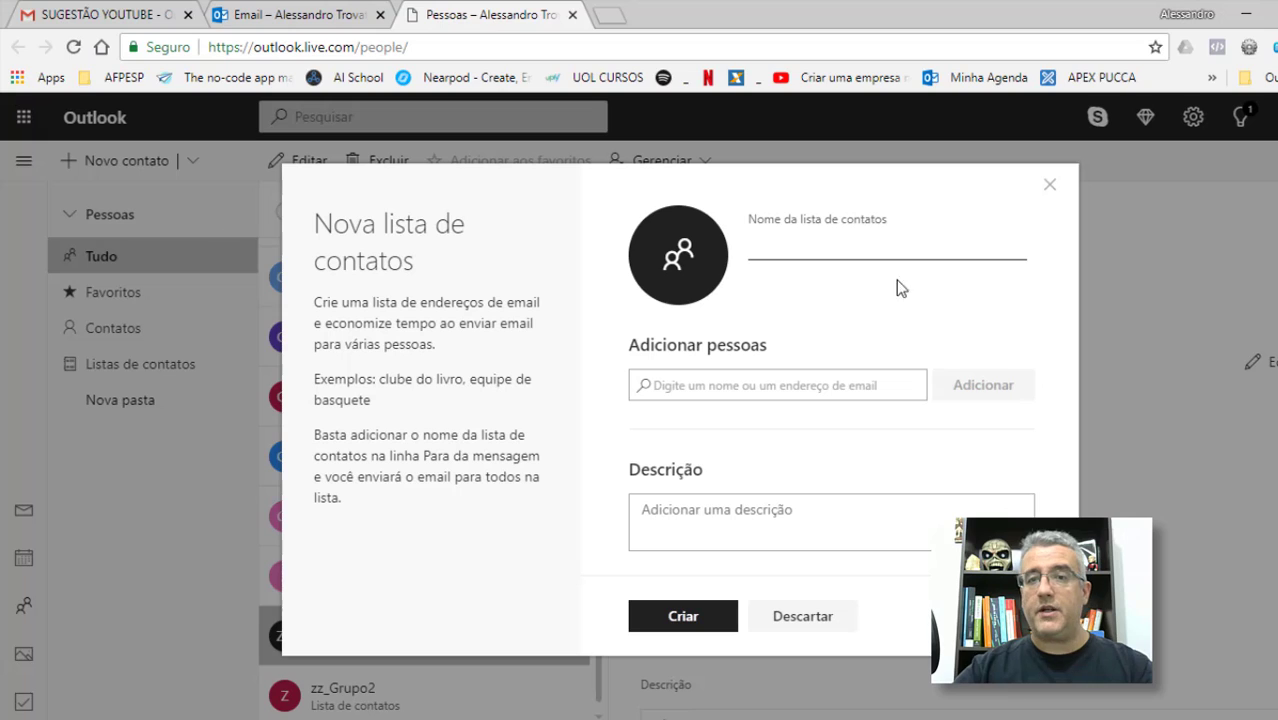
click(904, 245)
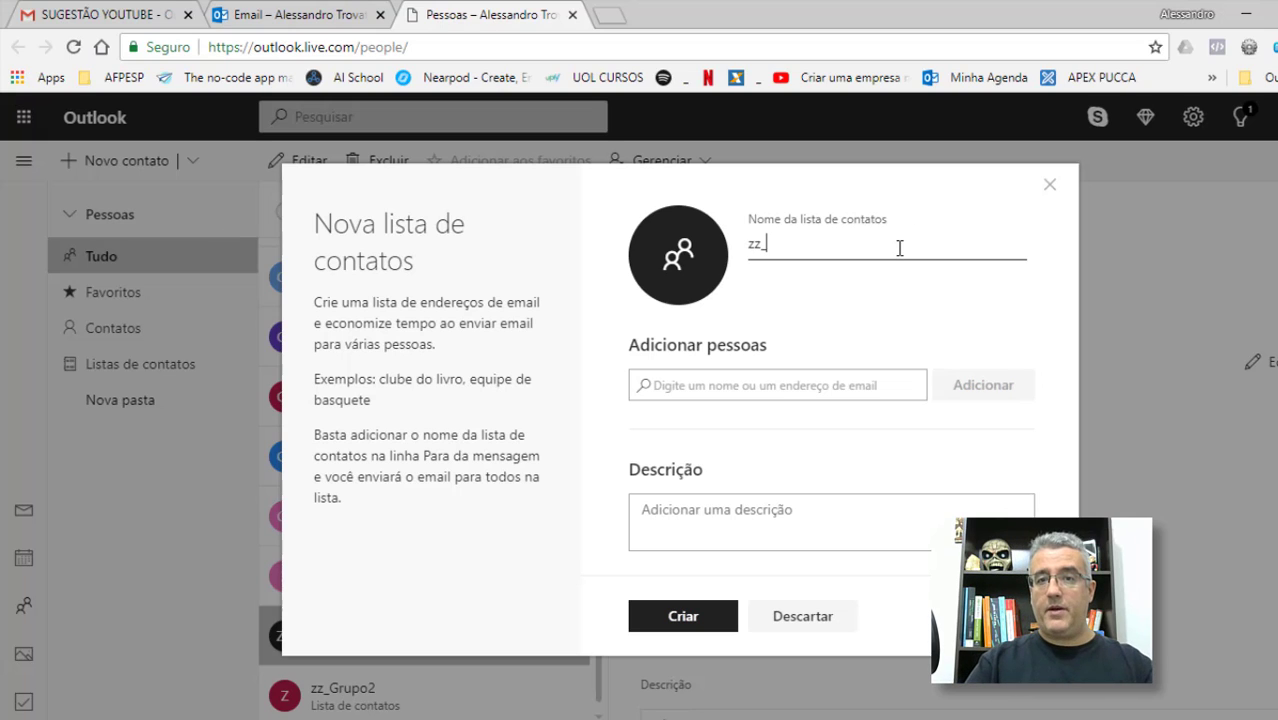
text(zz_Grupo3)
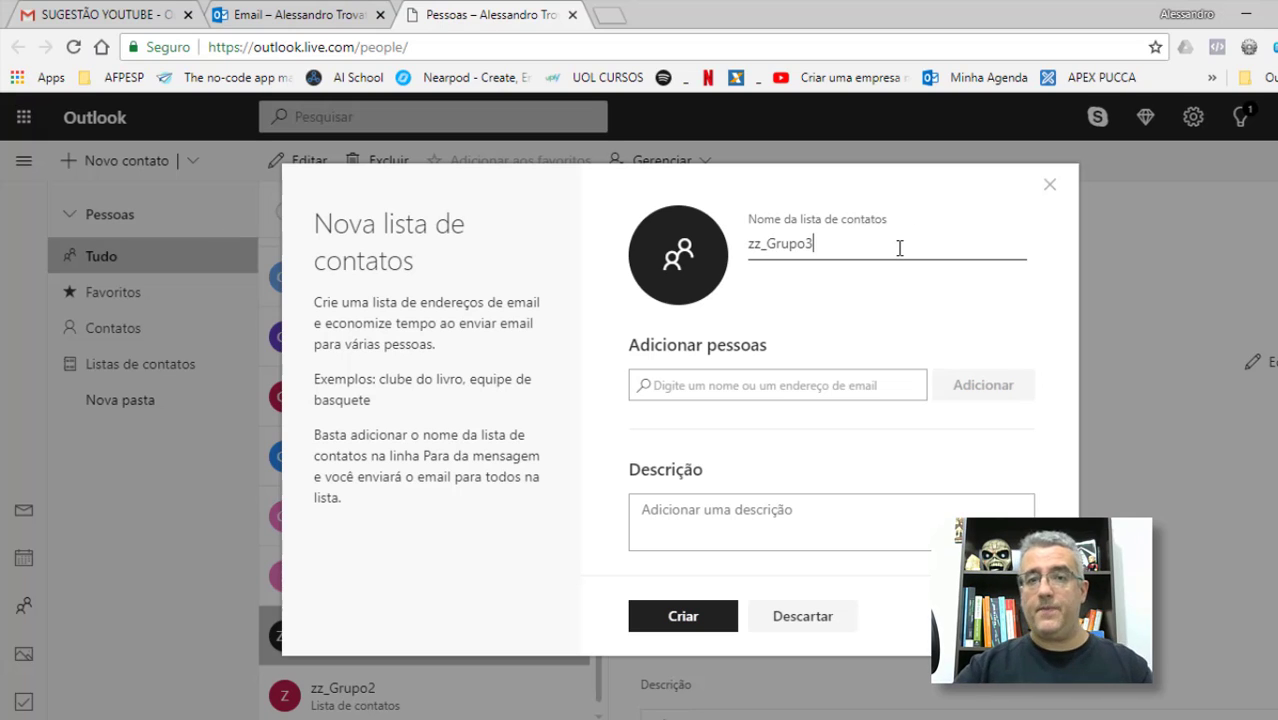
Step: Add two contacts, enter the description 'Trabalho', and create the list
click(795, 385)
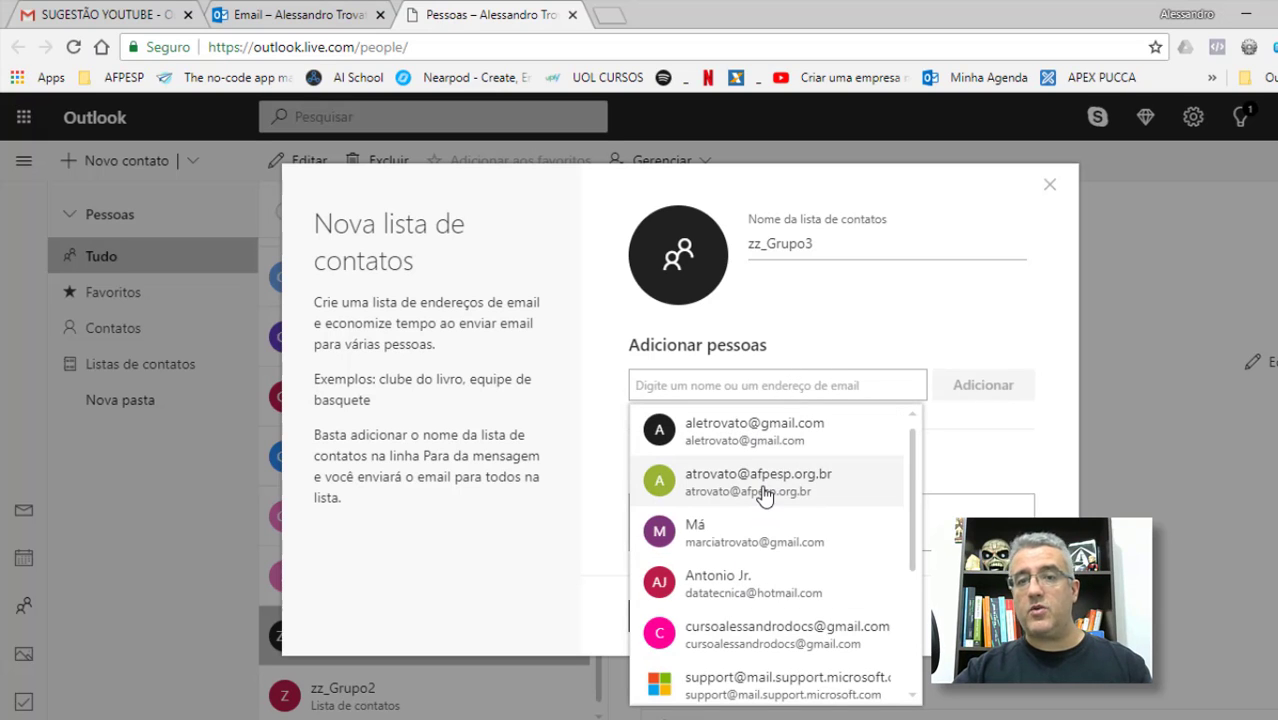
click(757, 434)
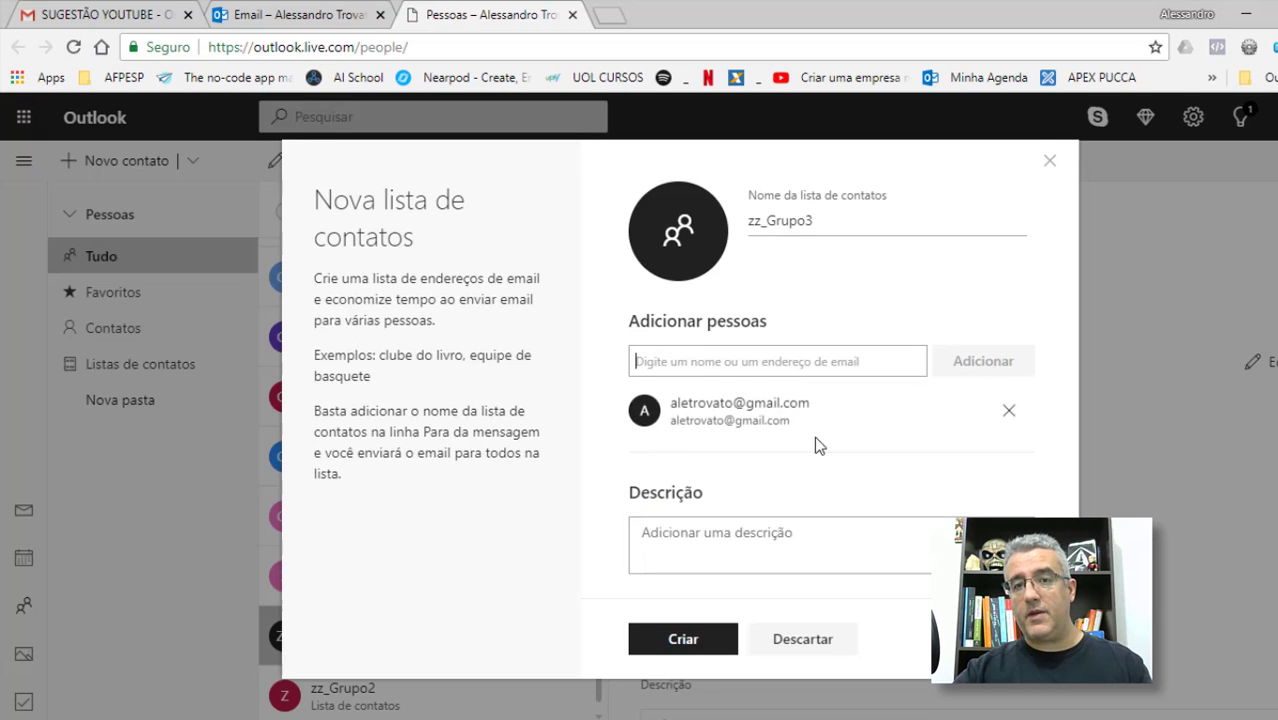
click(750, 362)
click(752, 410)
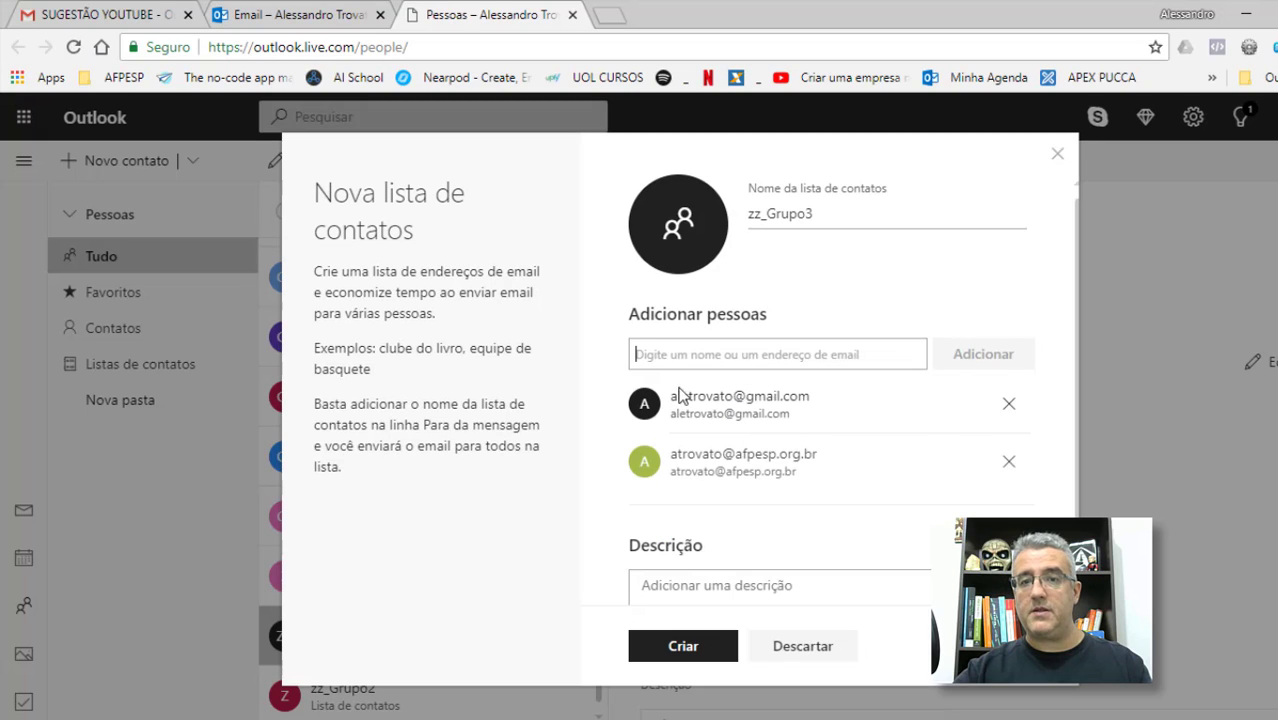
scroll(786, 545, down, 1)
click(707, 568)
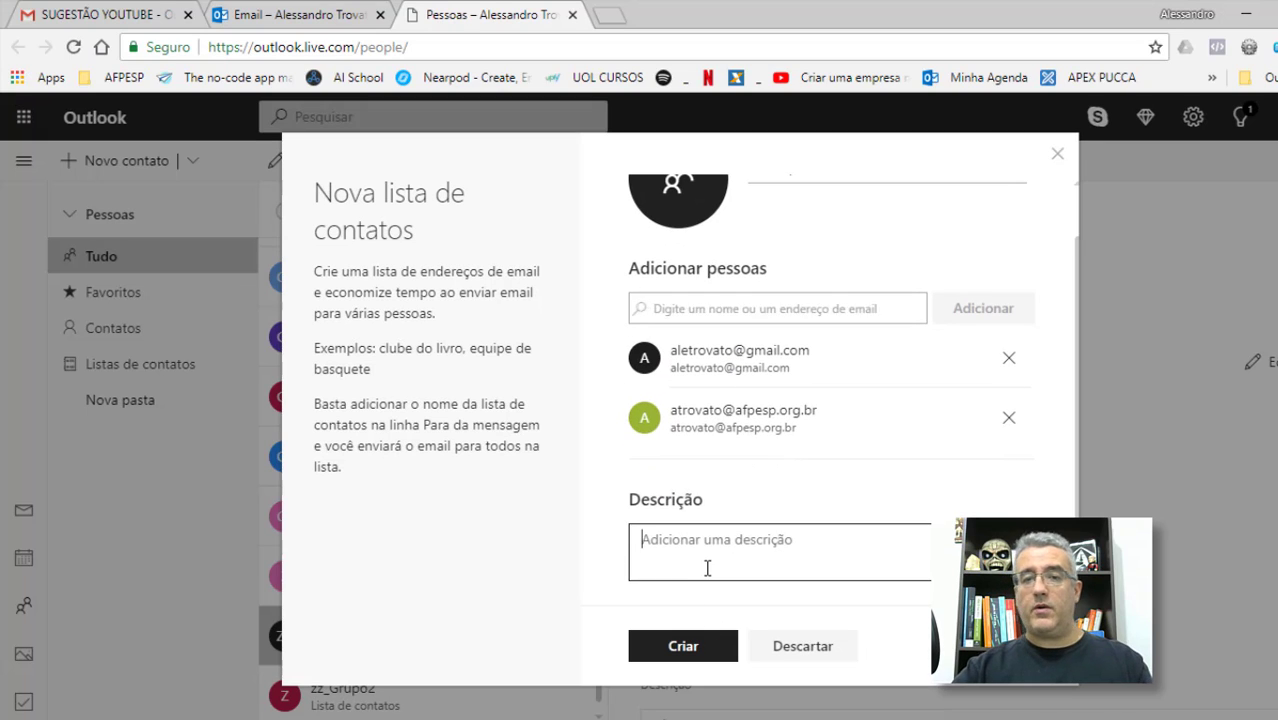
text(Trabalho)
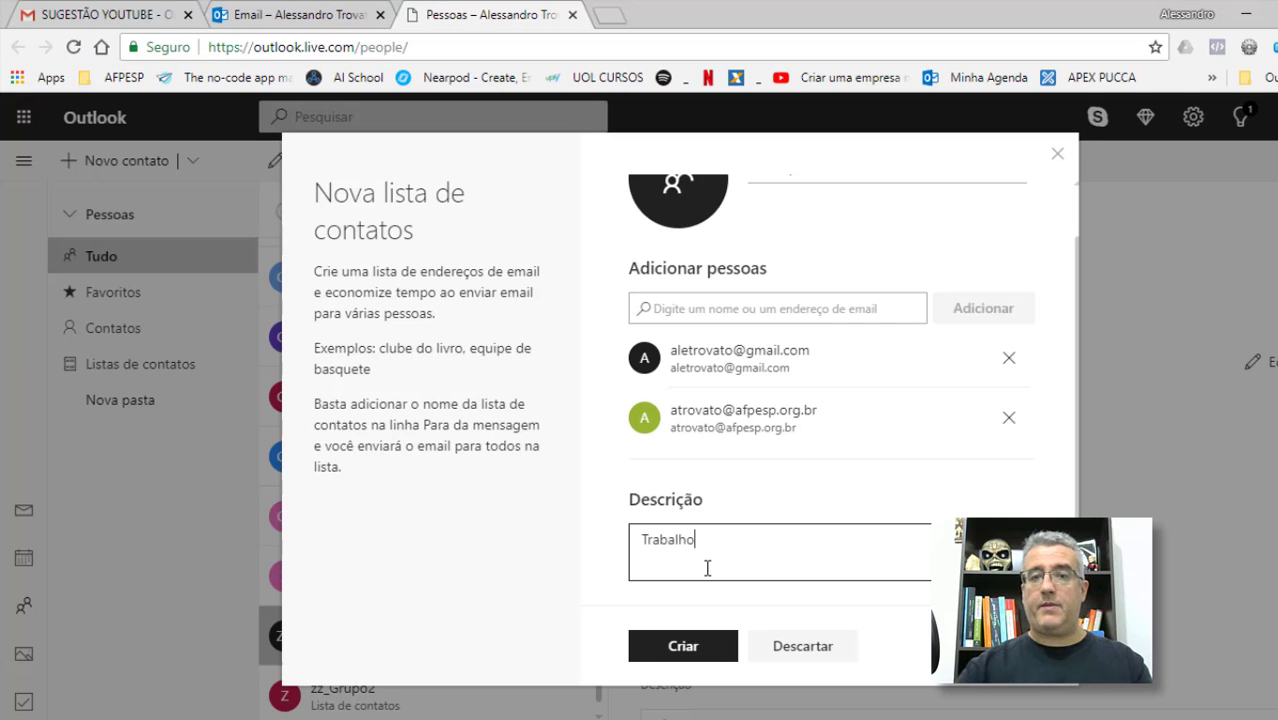
click(716, 652)
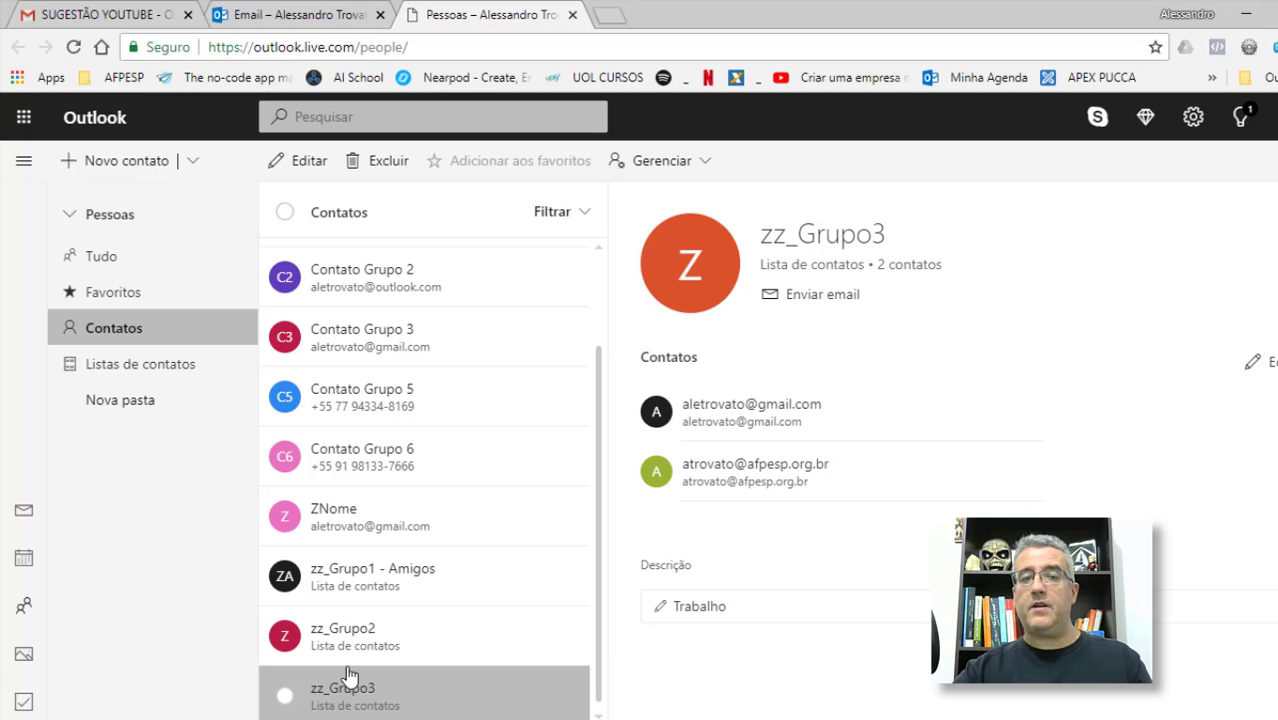
Step: Close the Outlook.com People tab and view zz_Grupo3's members and 'Trabalho' note in desktop Outlook
click(572, 15)
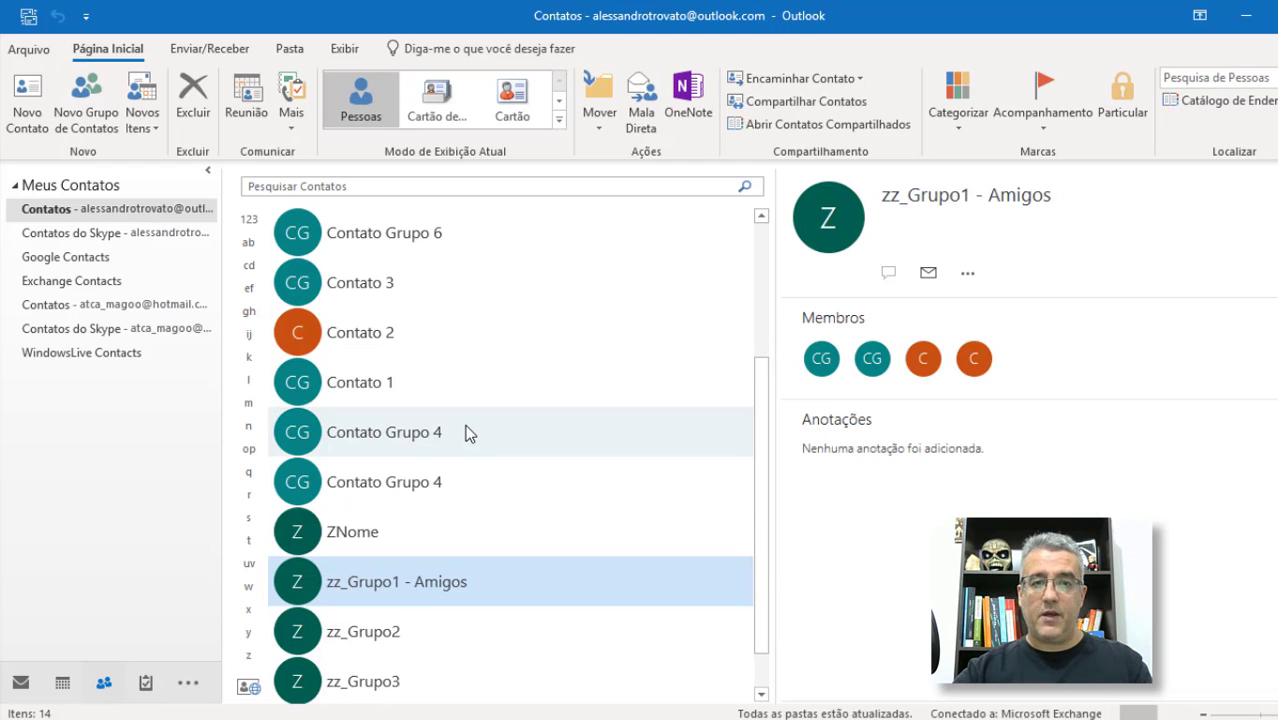
scroll(476, 439, down, 1)
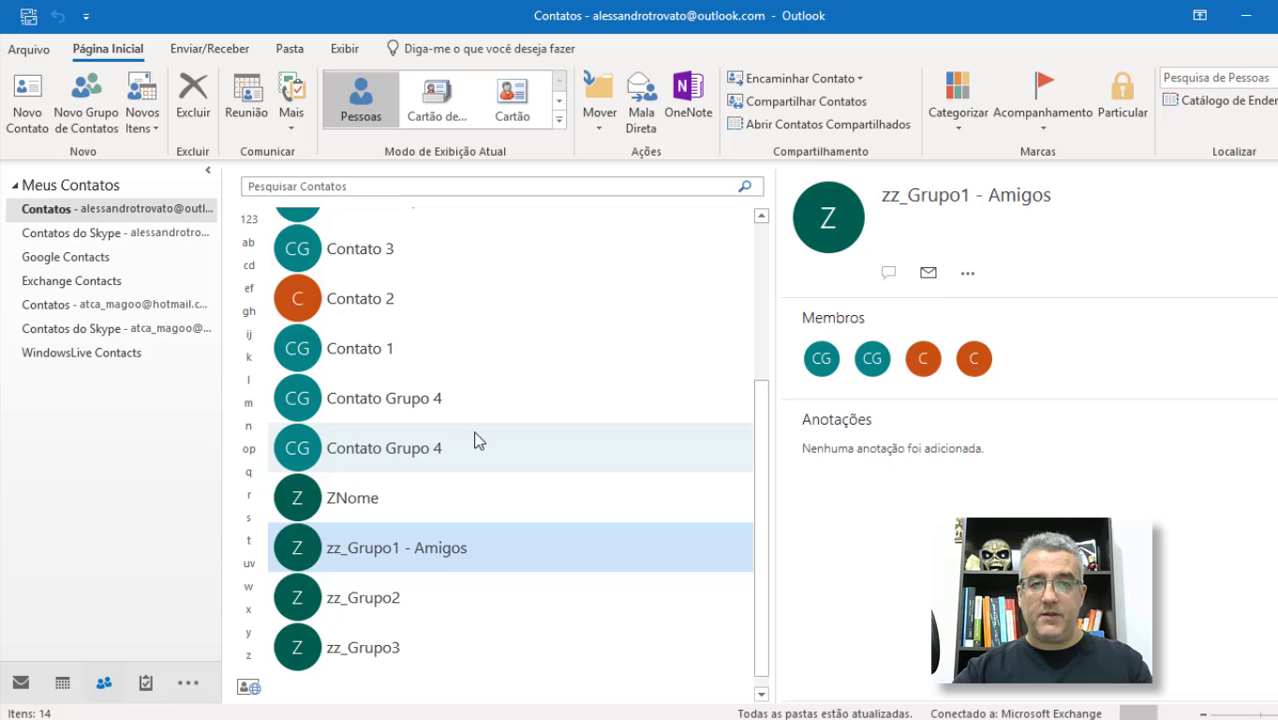
click(380, 632)
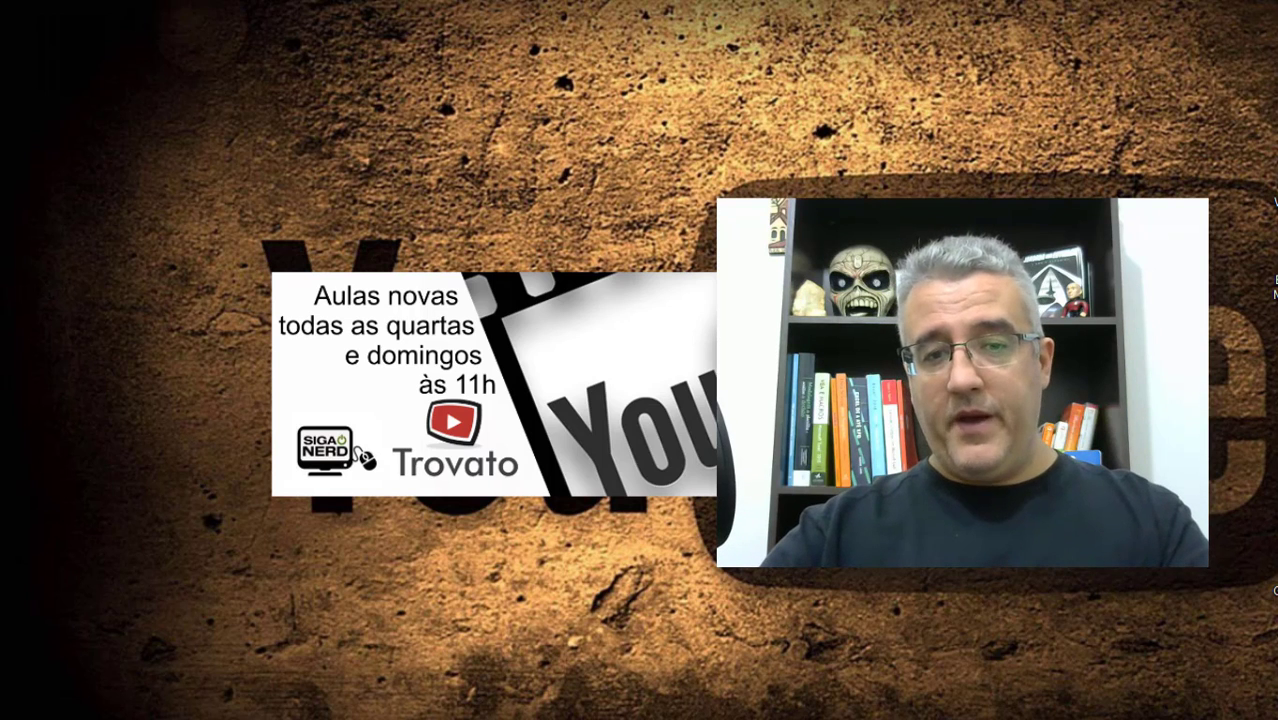
mouse_move(461, 655)
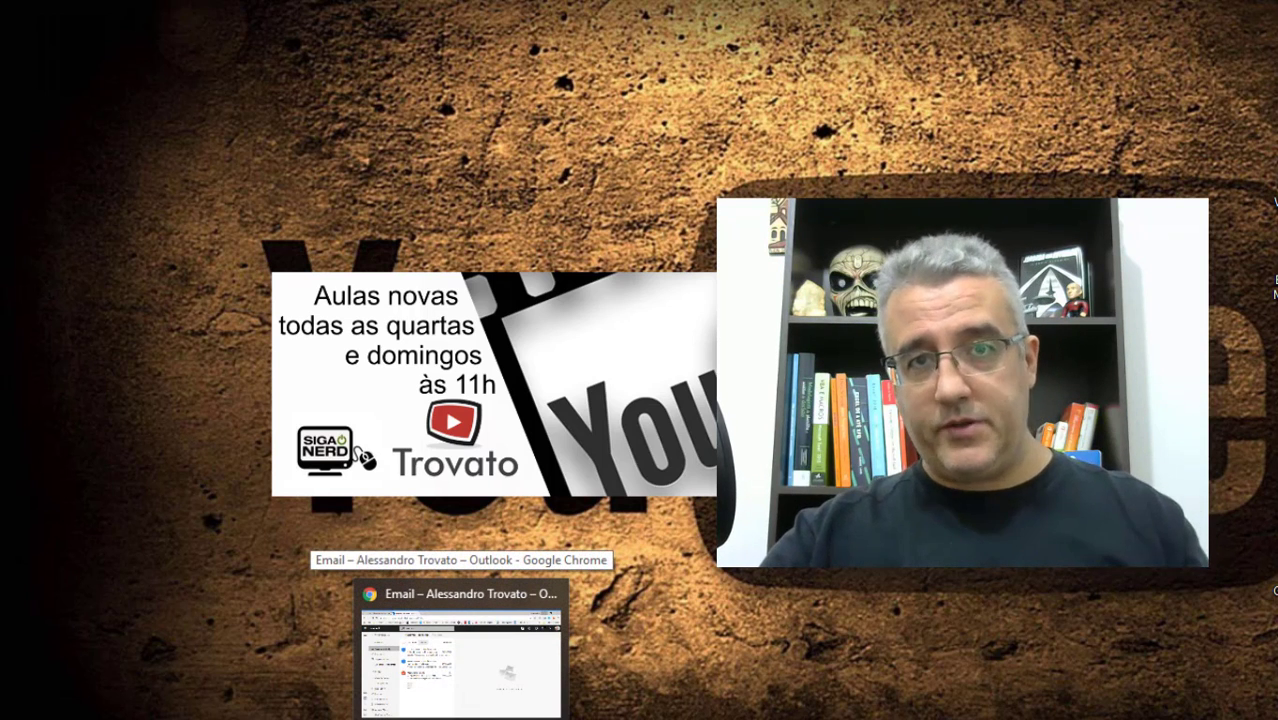